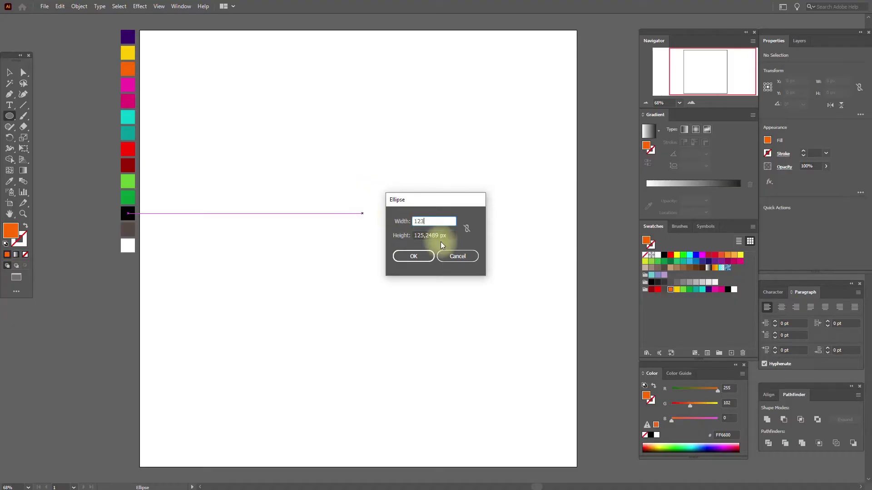
Step: Create an orange ellipse 123 px wide and 192 px high on the artboard
{"action": "left_click", "coordinate": [412, 236]}
{"action": "type", "text": "192"}
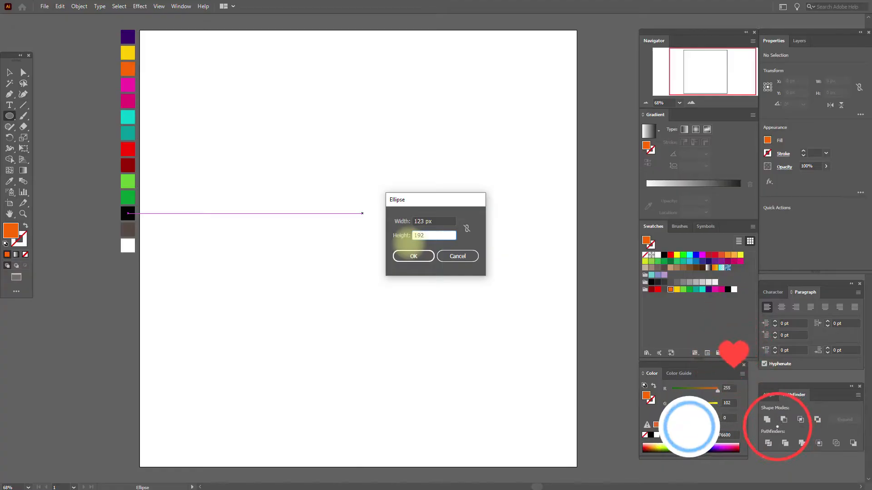
{"action": "left_click", "coordinate": [414, 256]}
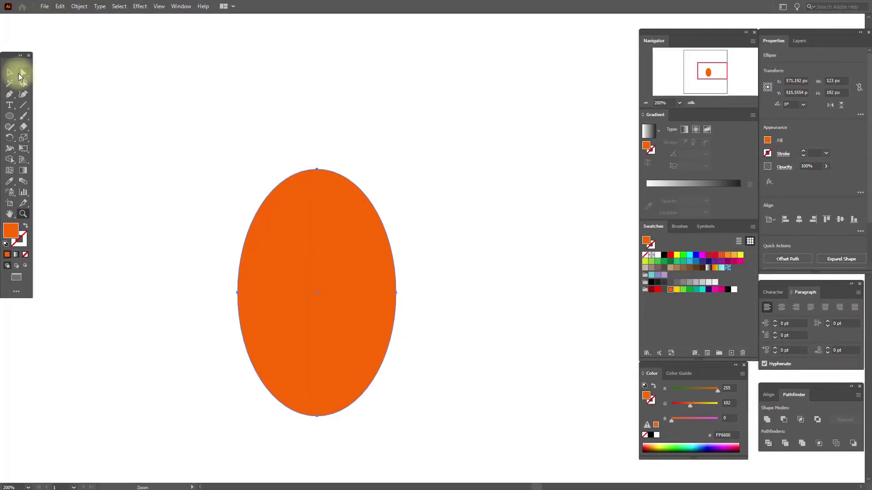
Step: Lower the ellipse's top anchor point to flatten its upper end, making the shape about 174 px high
{"action": "left_click", "coordinate": [24, 74]}
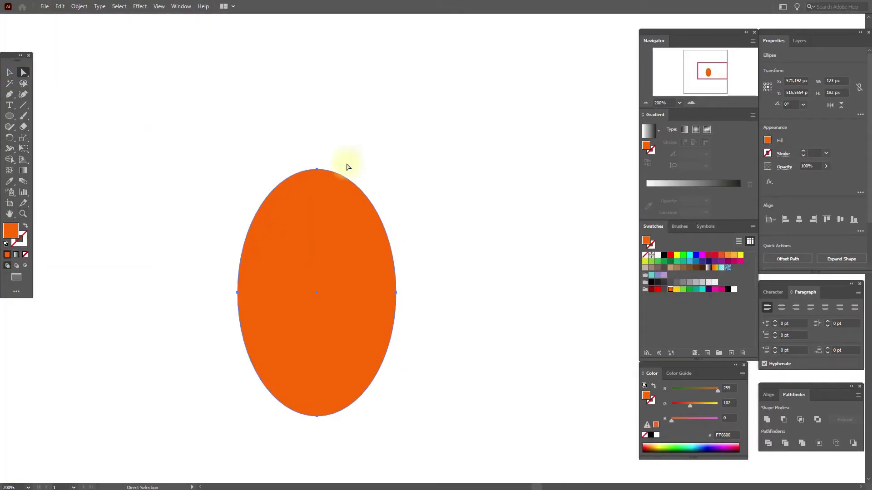
{"action": "left_click_drag", "start_coordinate": [317, 171], "coordinate": [316, 192]}
{"action": "left_click", "coordinate": [321, 172]}
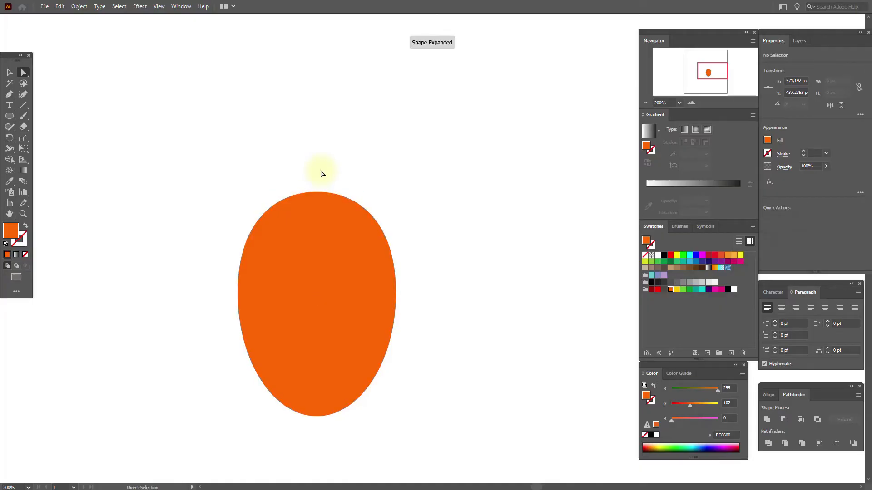
Step: Apply a Free Distort effect to the orange shape, moving both lower corners slightly inward to taper its lower end
{"action": "left_click", "coordinate": [9, 83]}
{"action": "left_click", "coordinate": [10, 72]}
{"action": "left_click", "coordinate": [317, 272]}
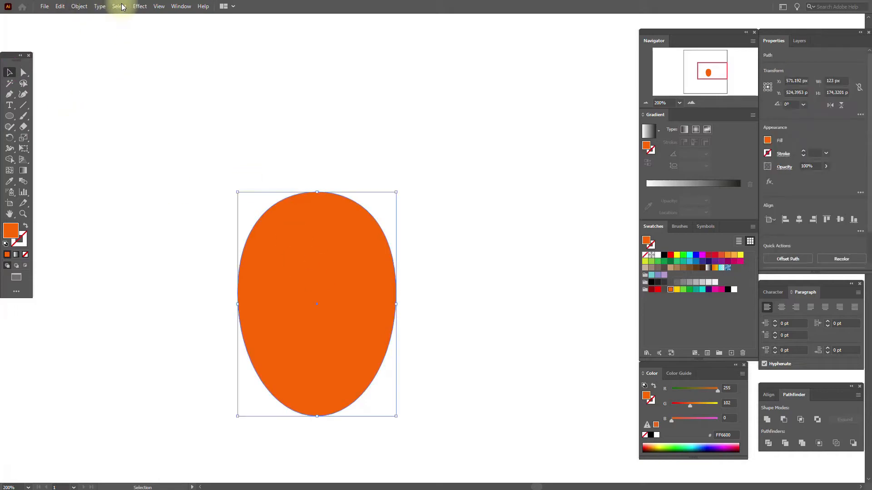
{"action": "left_click", "coordinate": [139, 6]}
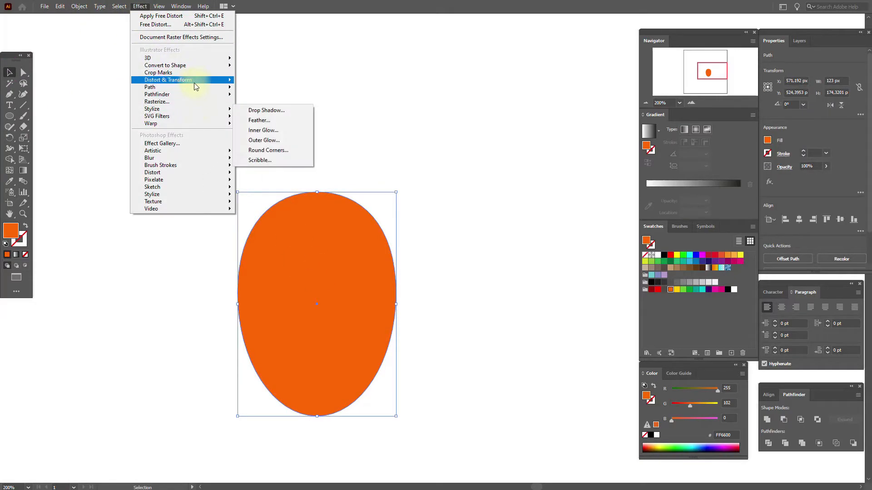
{"action": "mouse_move", "coordinate": [195, 83]}
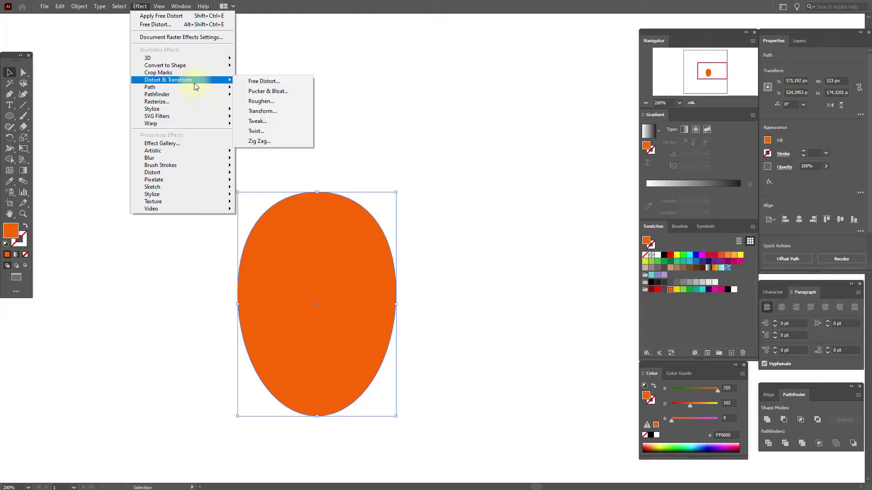
{"action": "left_click", "coordinate": [275, 84]}
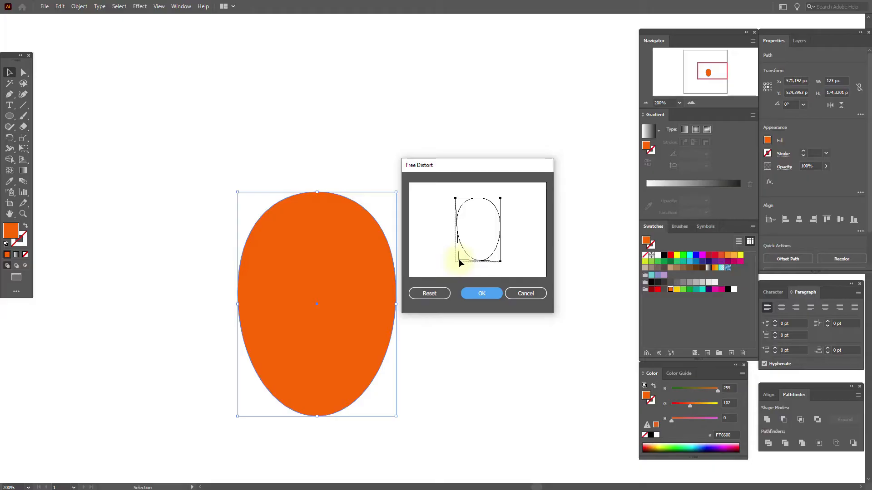
{"action": "left_click_drag", "start_coordinate": [460, 262], "coordinate": [462, 264]}
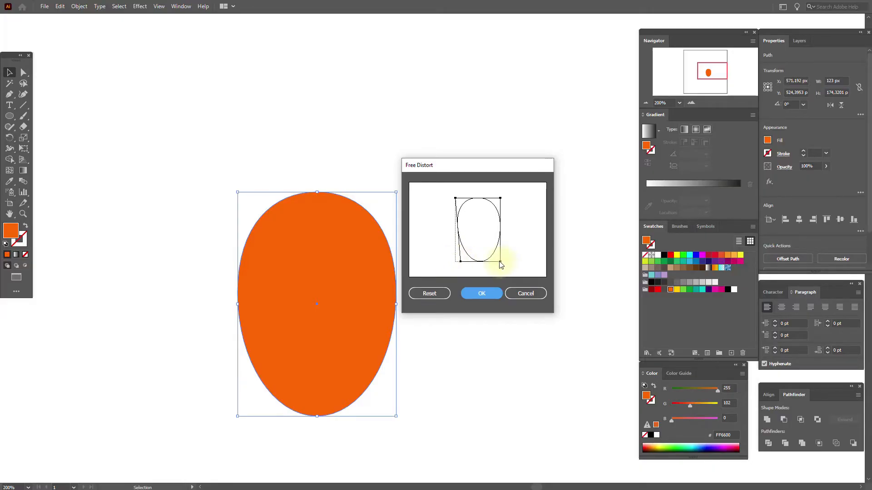
{"action": "left_click_drag", "start_coordinate": [499, 262], "coordinate": [496, 263]}
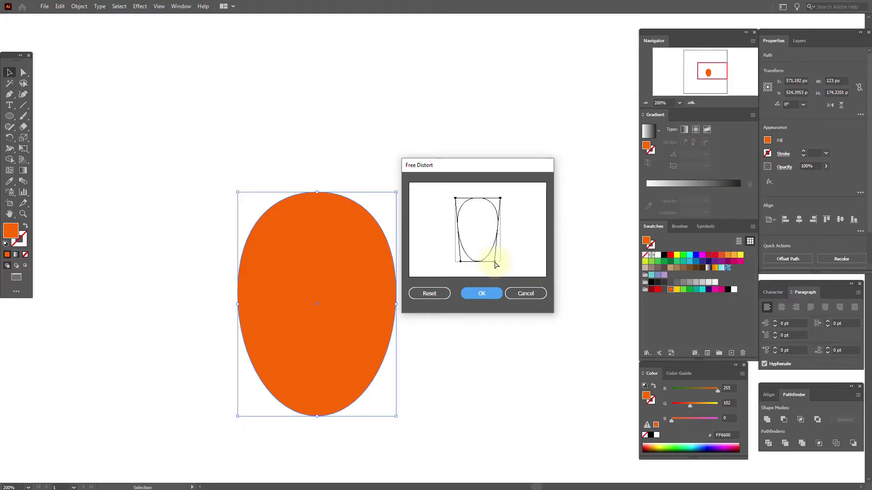
{"action": "left_click", "coordinate": [494, 298]}
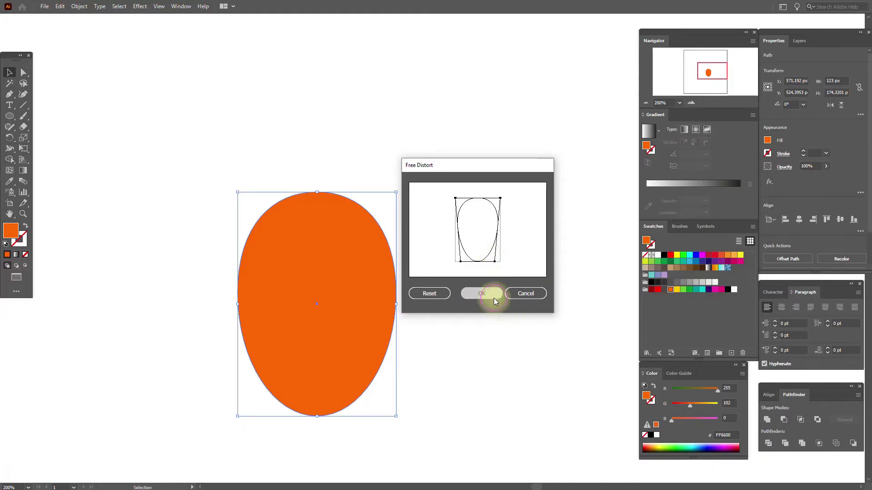
Step: Expand the appearance of the distorted orange shape and deselect it
{"action": "left_click", "coordinate": [79, 6]}
{"action": "left_click", "coordinate": [123, 125]}
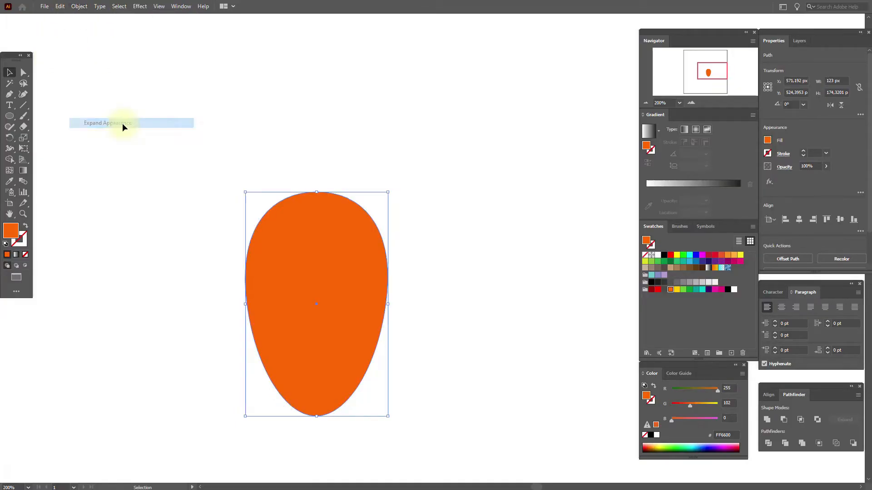
{"action": "left_click", "coordinate": [297, 166]}
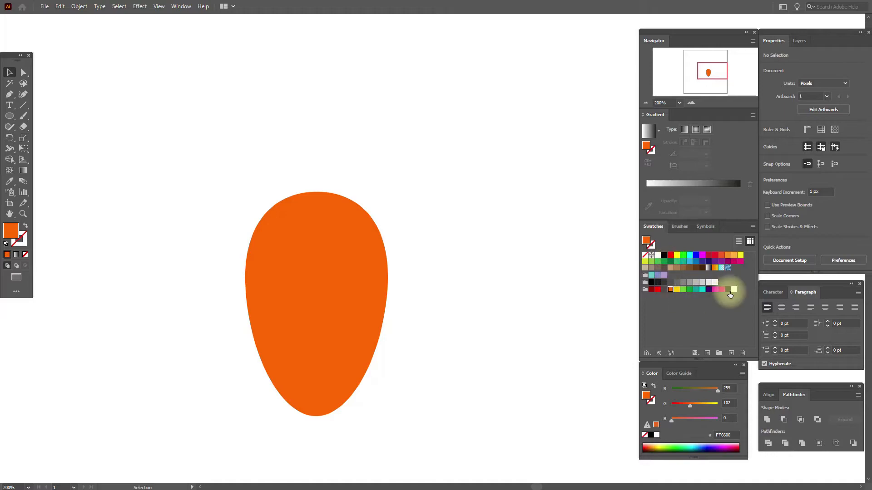
Step: Create a black 38 × 38 px square just above the orange shape
{"action": "left_click", "coordinate": [727, 291]}
{"action": "left_click", "coordinate": [11, 117]}
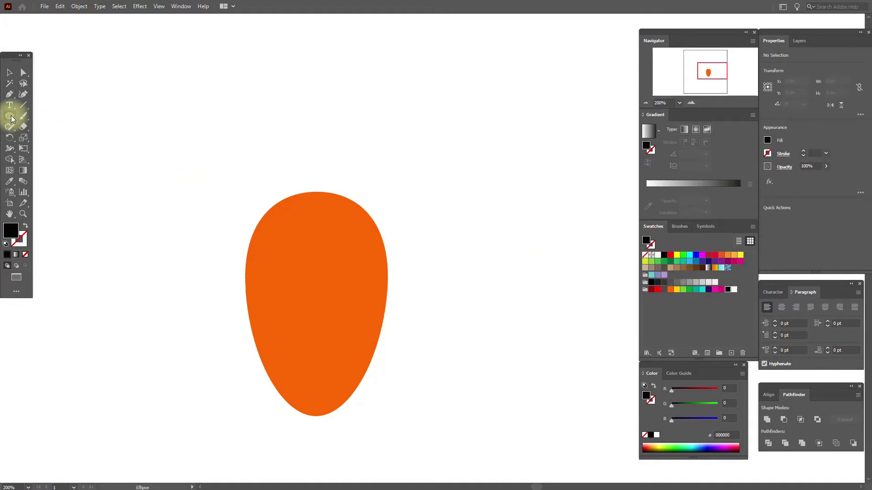
{"action": "left_click_drag", "start_coordinate": [11, 117], "coordinate": [42, 116]}
{"action": "left_click", "coordinate": [269, 144]}
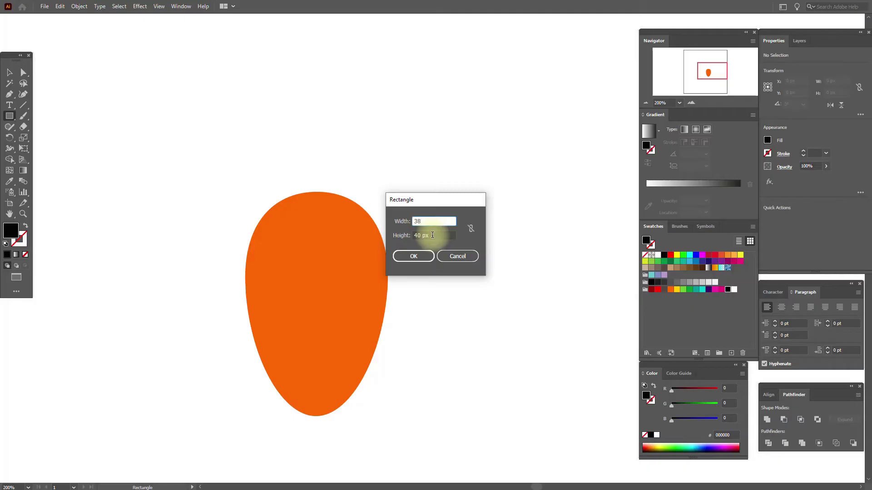
{"action": "left_click", "coordinate": [402, 235]}
{"action": "type", "text": "38"}
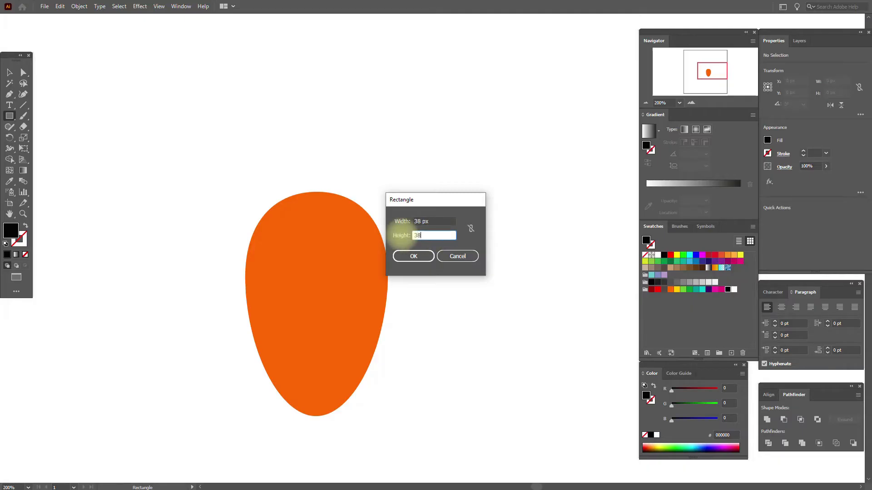
{"action": "left_click", "coordinate": [404, 256]}
Step: Place the black square on the top edge of the orange shape, slightly overlapping it, and align both to their horizontal centers
{"action": "left_click", "coordinate": [10, 73]}
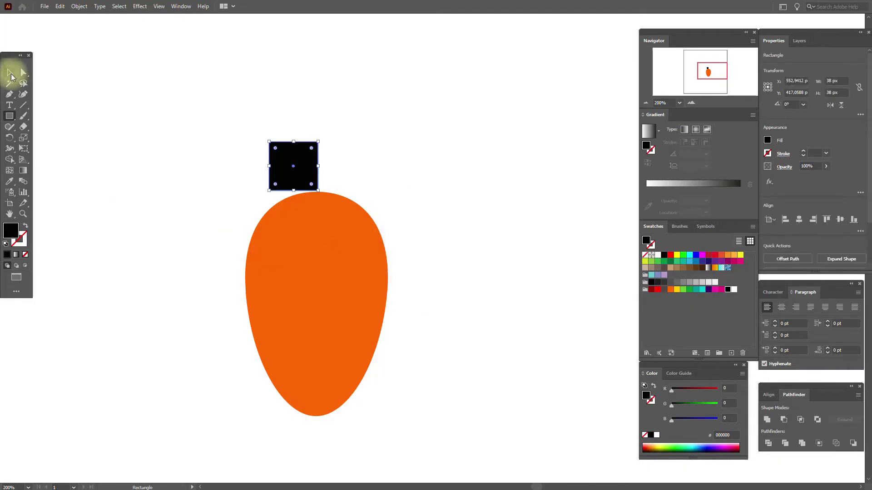
{"action": "left_click_drag", "start_coordinate": [296, 172], "coordinate": [316, 183]}
{"action": "left_click", "coordinate": [350, 233], "text": "shift"}
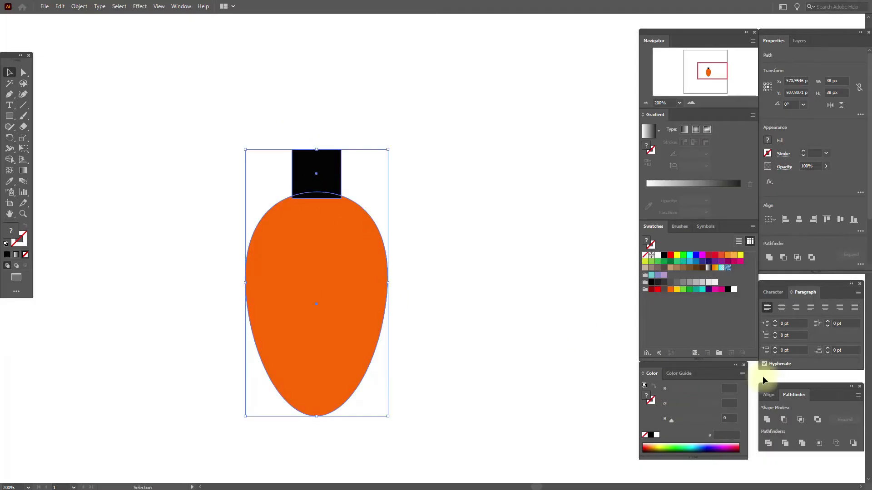
{"action": "left_click", "coordinate": [770, 399]}
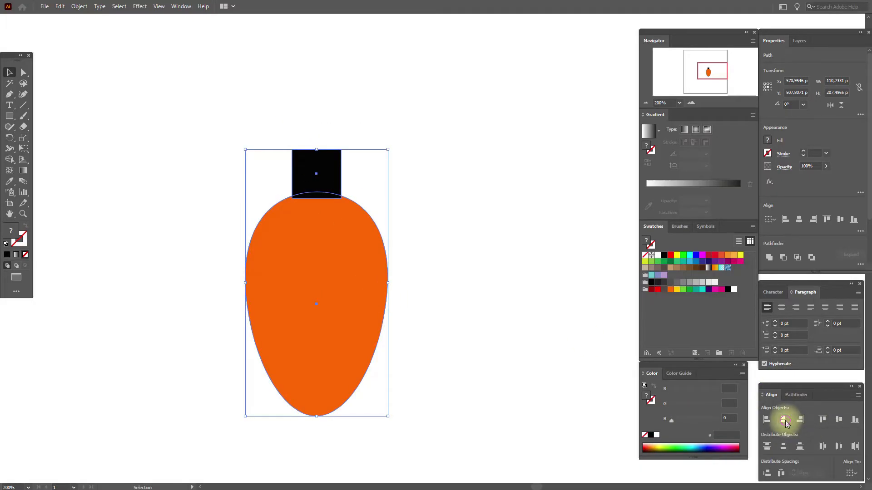
{"action": "left_click", "coordinate": [474, 238]}
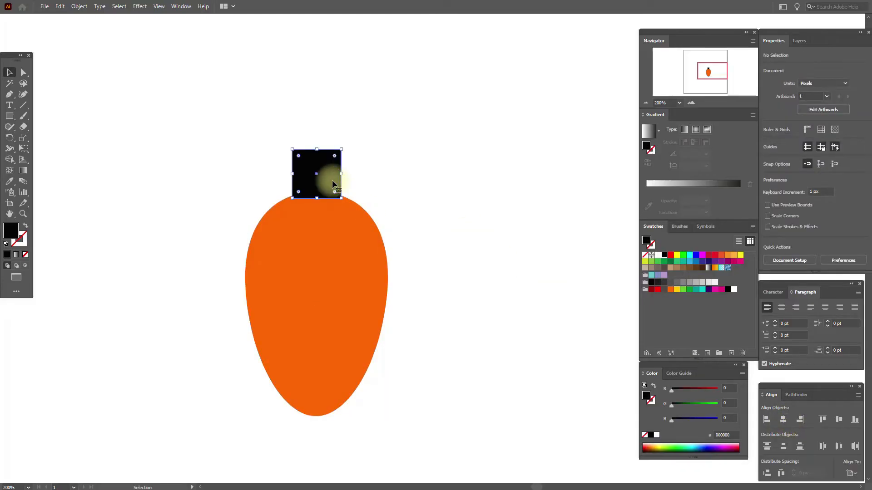
Step: Warp the black square with a horizontal Arc Lower effect at -17% bend and expand its appearance
{"action": "left_click", "coordinate": [137, 7]}
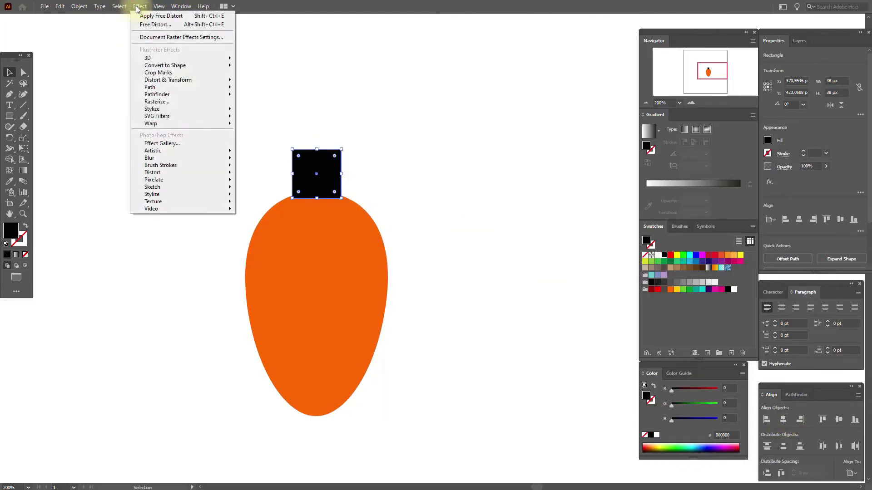
{"action": "mouse_move", "coordinate": [179, 123]}
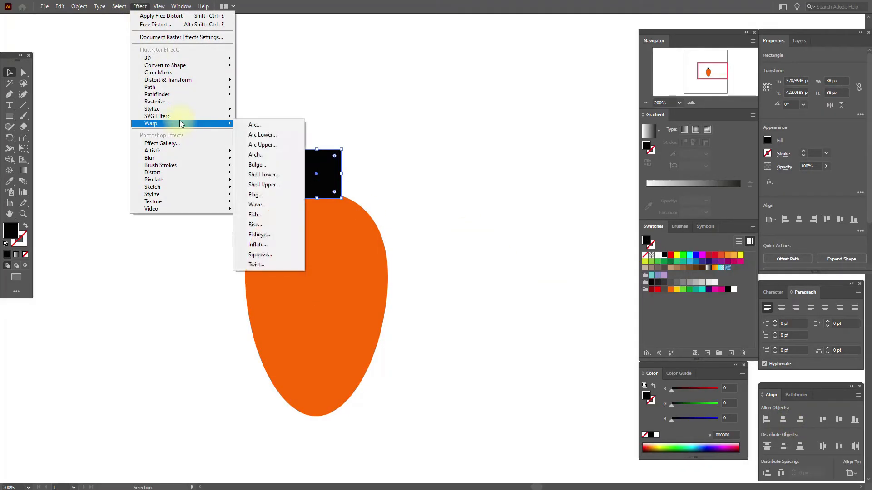
{"action": "left_click", "coordinate": [254, 136]}
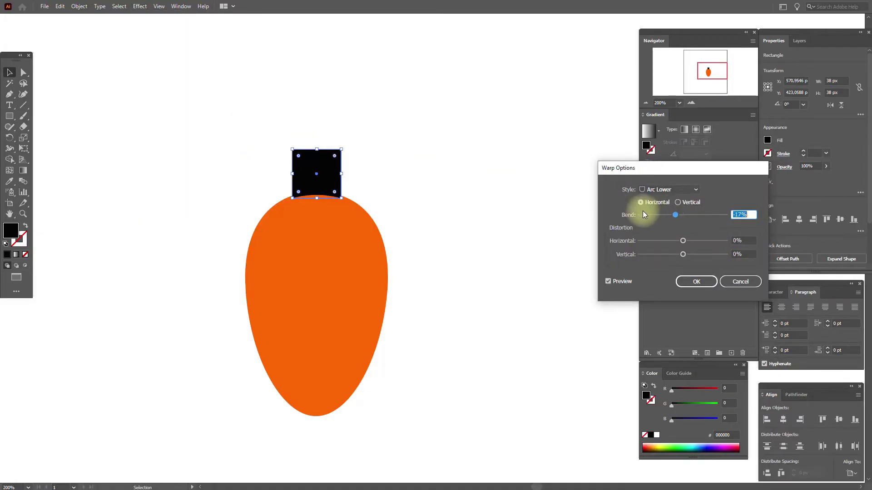
{"action": "left_click", "coordinate": [708, 281]}
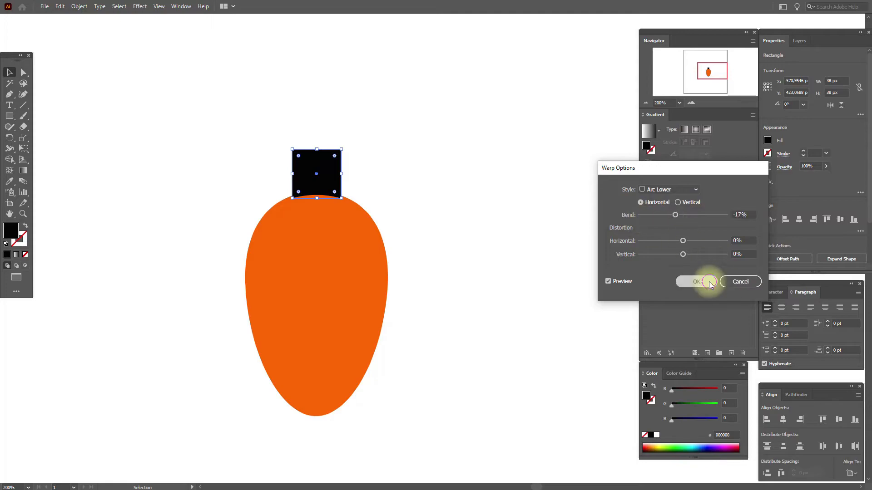
{"action": "left_click", "coordinate": [79, 6]}
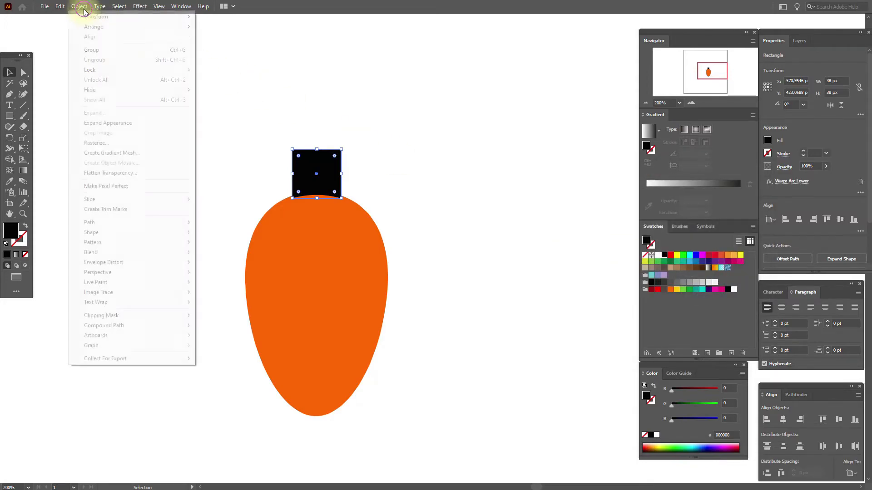
{"action": "left_click", "coordinate": [107, 122]}
Step: Nudge the black cap up to fit its curved lower edge to the orange bulb's top, then align both to their horizontal centers
{"action": "key", "text": "ctrl+plus"}
{"action": "key", "text": "ctrl+plus"}
{"action": "key", "text": "ctrl+plus"}
{"action": "key", "text": "ctrl+plus"}
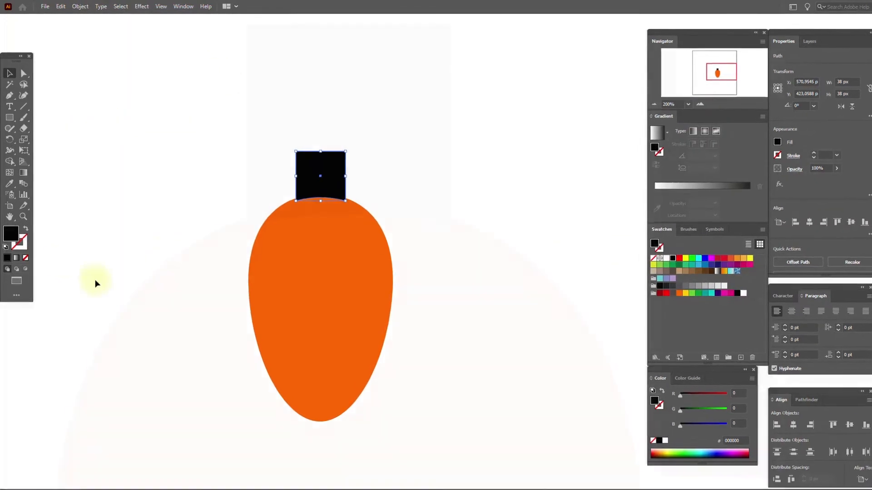
{"action": "key", "text": "Up"}
{"action": "key", "text": "Up"}
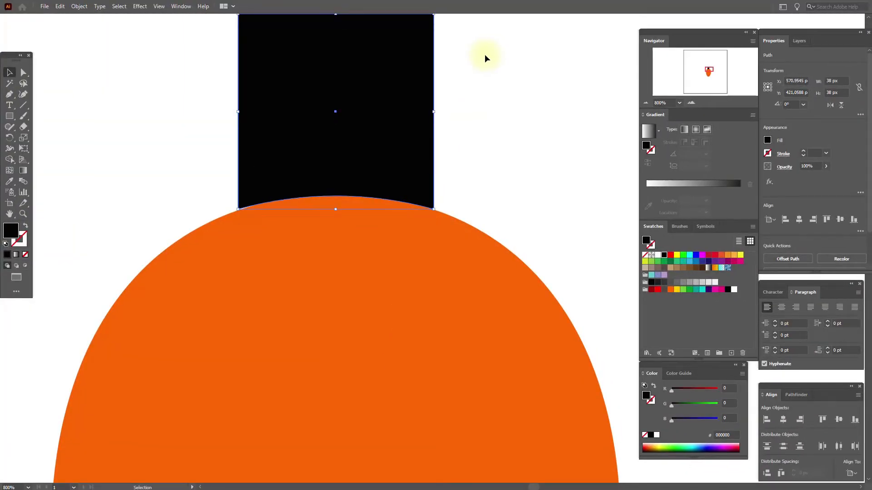
{"action": "left_click_drag", "start_coordinate": [384, 94], "coordinate": [384, 93]}
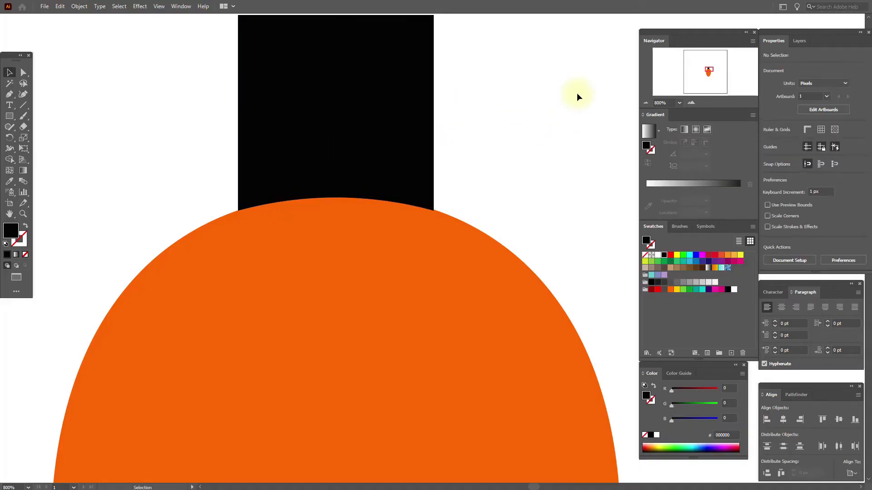
{"action": "left_click", "coordinate": [491, 283]}
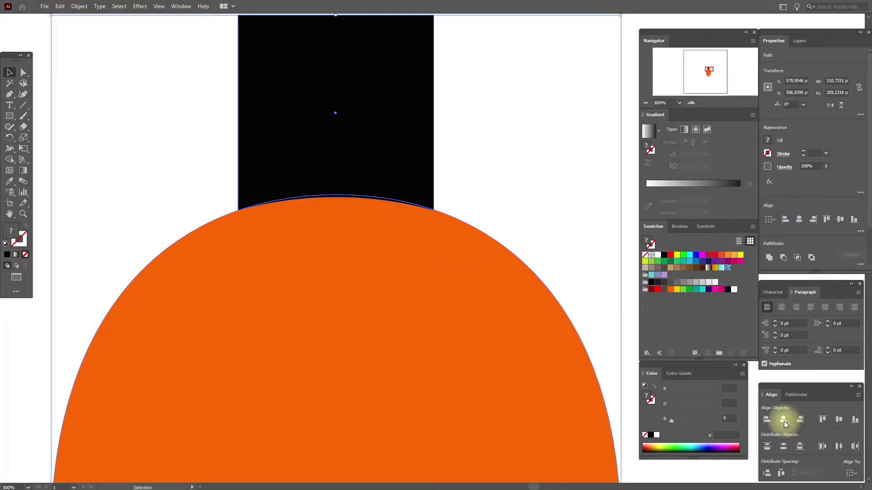
{"action": "left_click", "coordinate": [474, 192]}
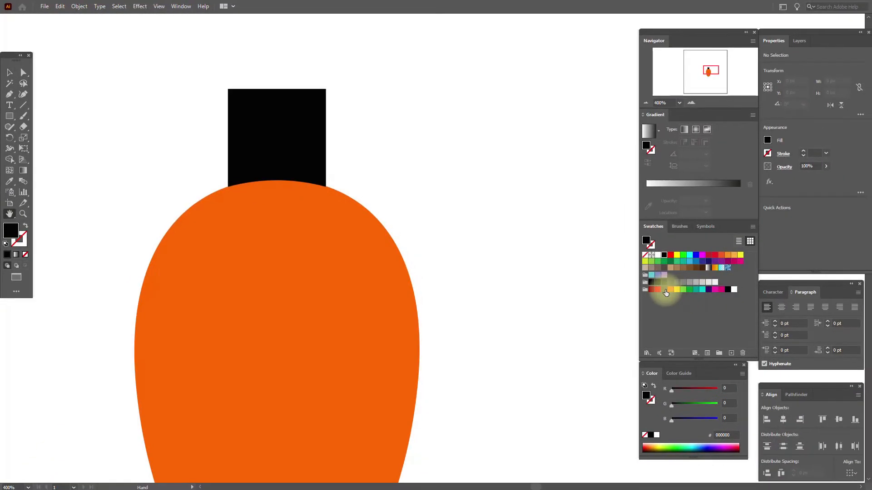
Step: Create a dark brown (#534741) rectangle 8 px wide and 40 px high beside the black cap
{"action": "left_click", "coordinate": [664, 291]}
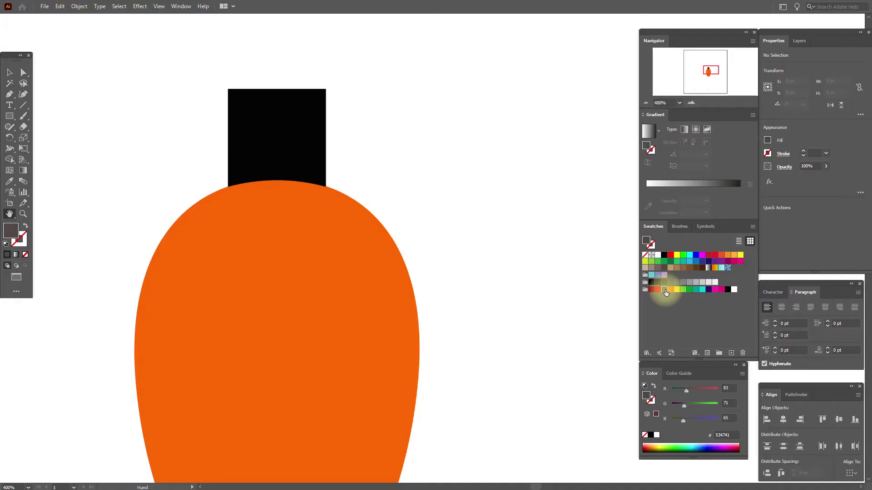
{"action": "left_click", "coordinate": [10, 116]}
{"action": "left_click", "coordinate": [154, 141]}
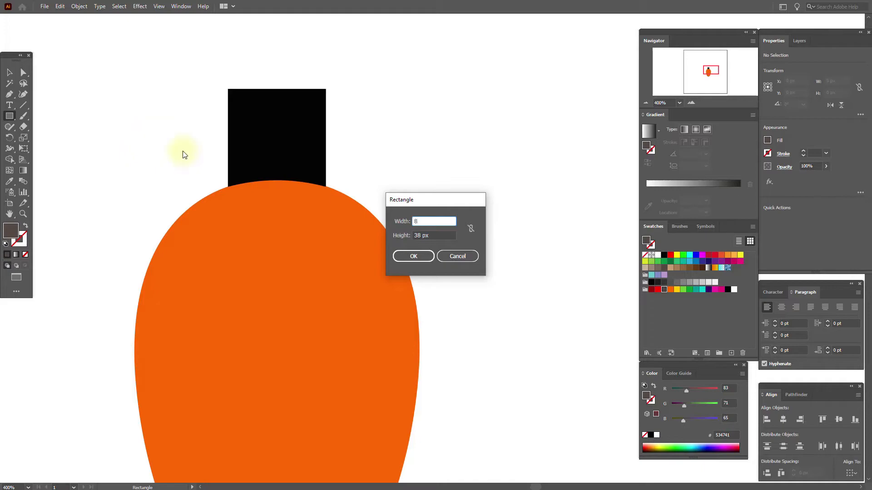
{"action": "key", "text": "Tab"}
{"action": "type", "text": "40"}
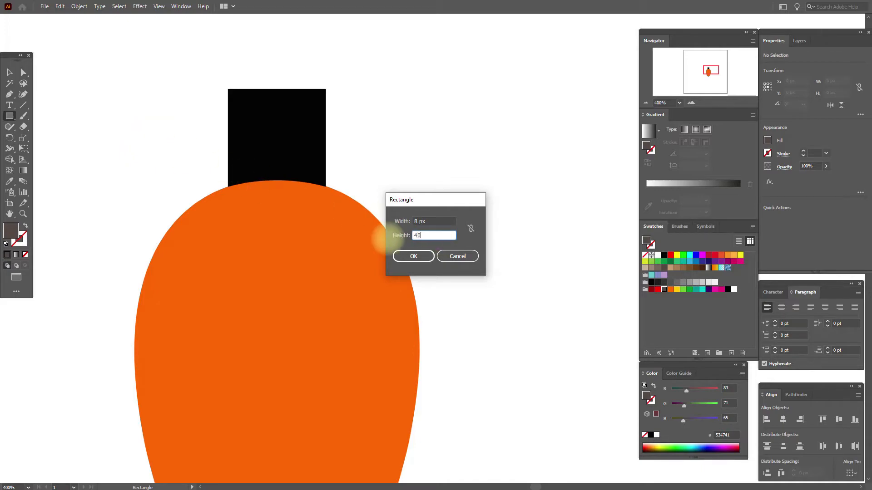
{"action": "left_click", "coordinate": [395, 258]}
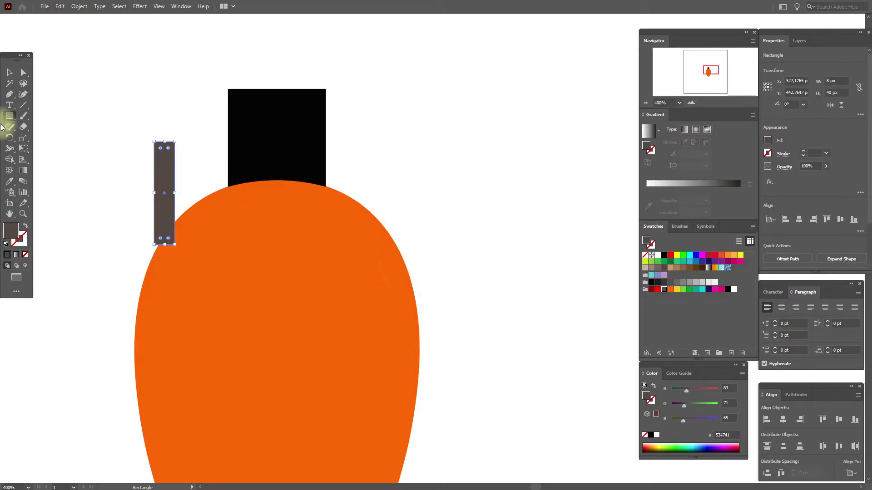
Step: Move the narrow brown rectangle onto the black cap as a vertical stripe just right of its center and deselect it
{"action": "left_click", "coordinate": [11, 71]}
{"action": "left_click_drag", "start_coordinate": [168, 202], "coordinate": [299, 144]}
{"action": "left_click", "coordinate": [350, 151]}
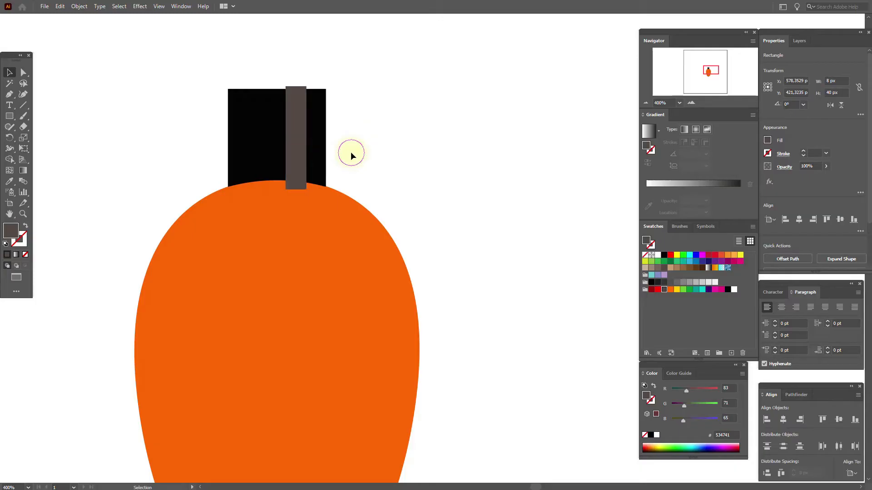
Step: Duplicate the black cap in place and intersect the copy with the brown stripe so the stripe is trimmed to the cap's outline
{"action": "left_click", "coordinate": [325, 158]}
{"action": "key", "text": "ctrl+c"}
{"action": "key", "text": "ctrl+f"}
{"action": "left_click", "coordinate": [301, 150], "text": "shift"}
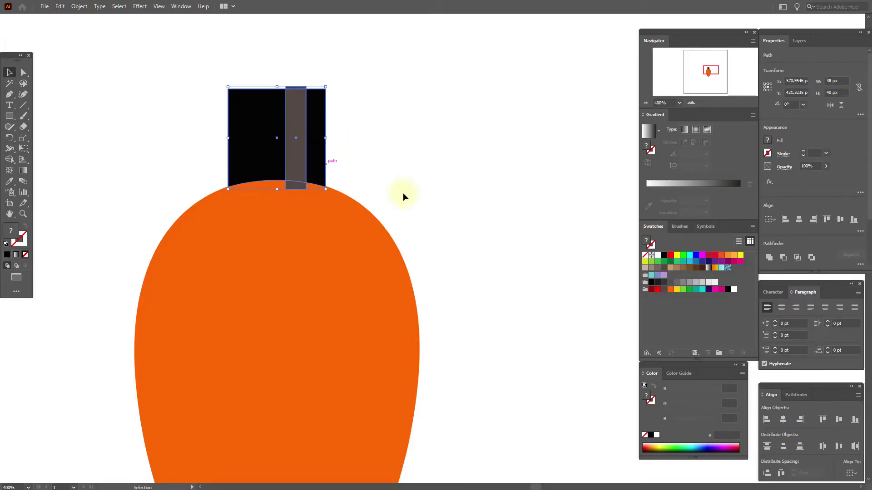
{"action": "left_click", "coordinate": [798, 395]}
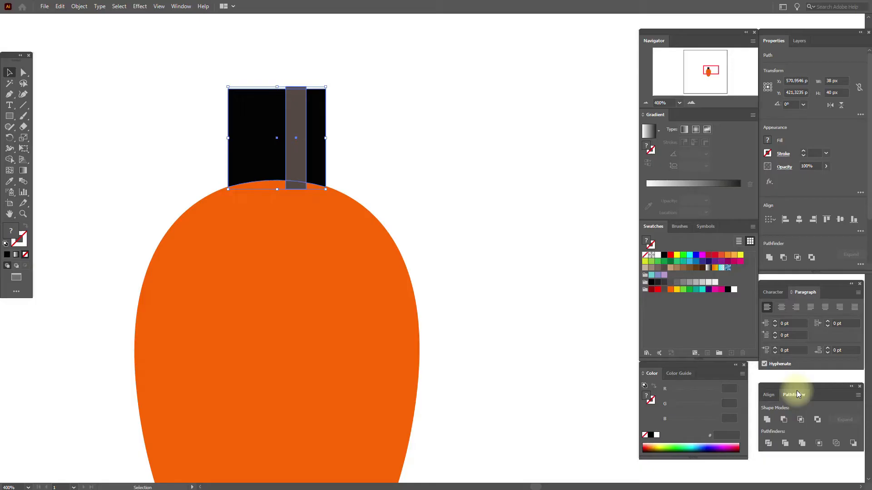
{"action": "left_click", "coordinate": [799, 419]}
{"action": "left_click", "coordinate": [532, 248]}
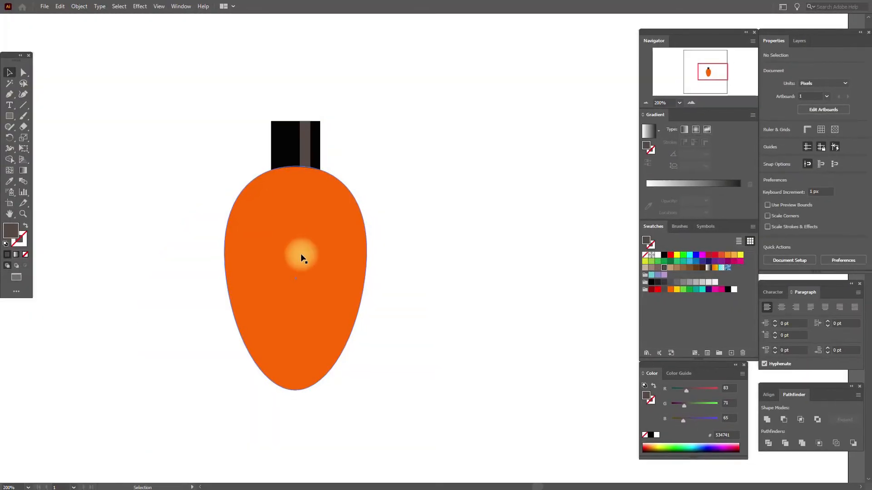
Step: Fill the orange bulb with a radial gradient from yellow (#FFCC00) at the center to orange (#FF6600) at the edge
{"action": "left_click", "coordinate": [300, 253]}
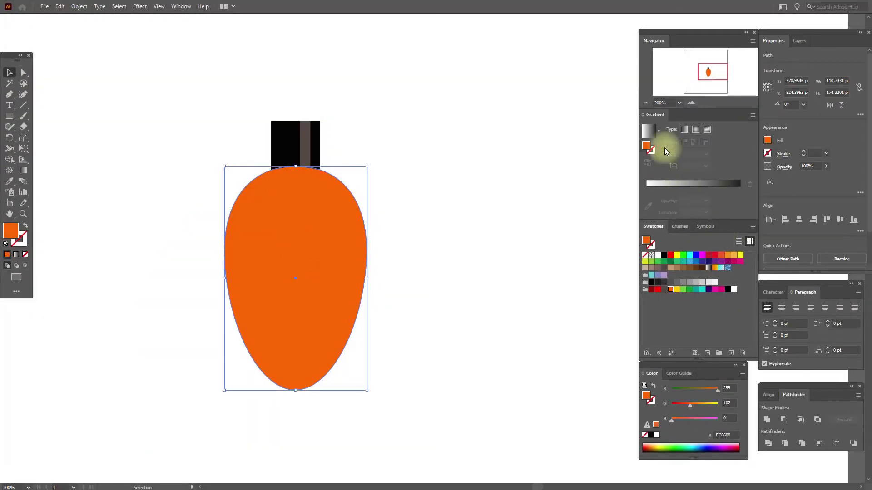
{"action": "left_click", "coordinate": [709, 269]}
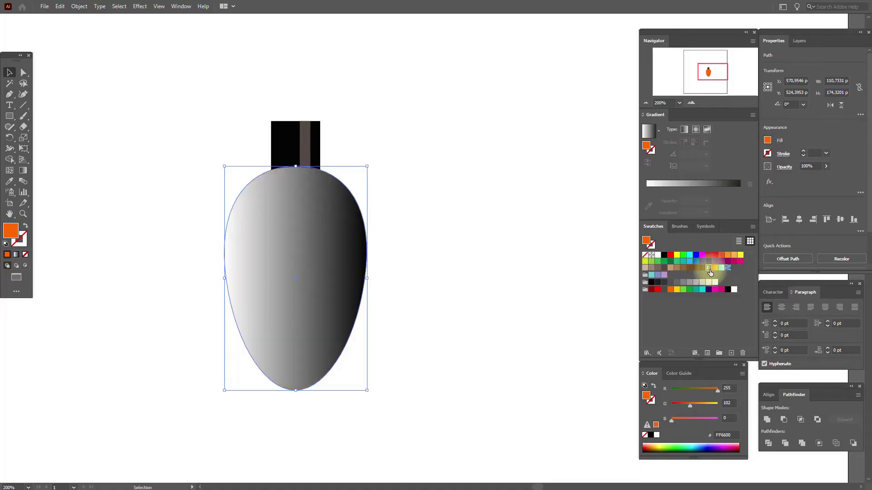
{"action": "left_click", "coordinate": [693, 131]}
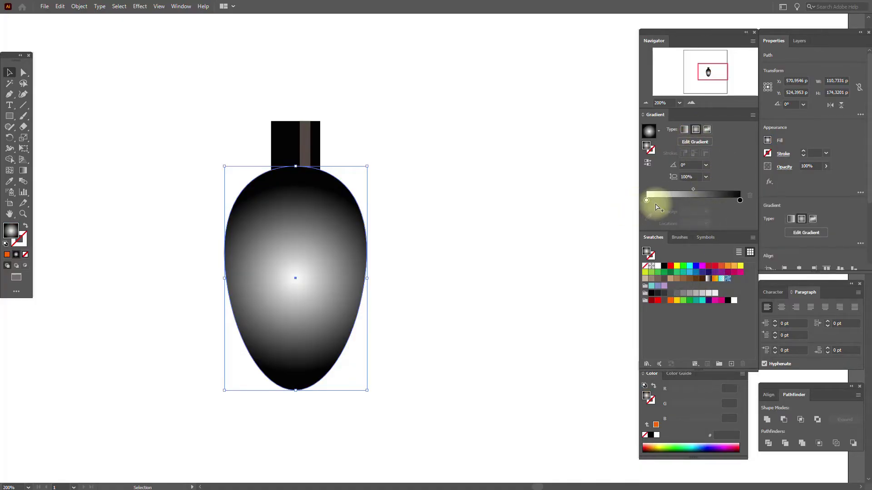
{"action": "left_click_drag", "start_coordinate": [677, 300], "coordinate": [648, 200]}
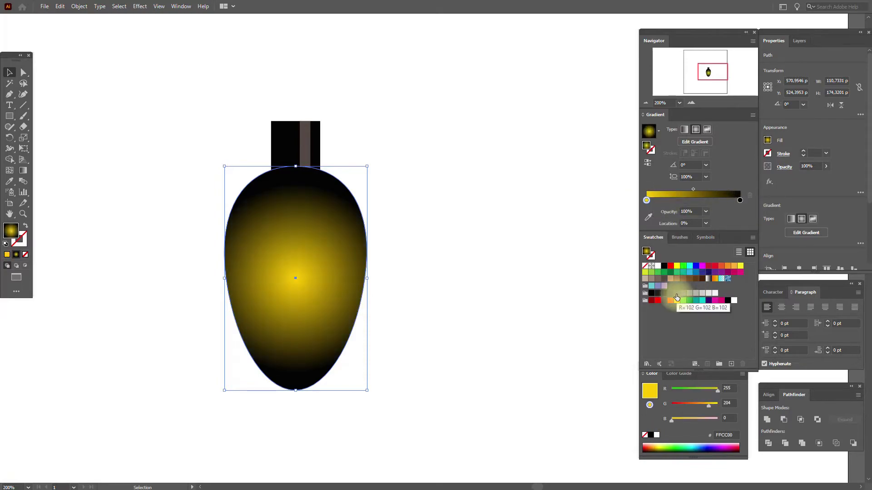
{"action": "left_click_drag", "start_coordinate": [670, 300], "coordinate": [739, 202]}
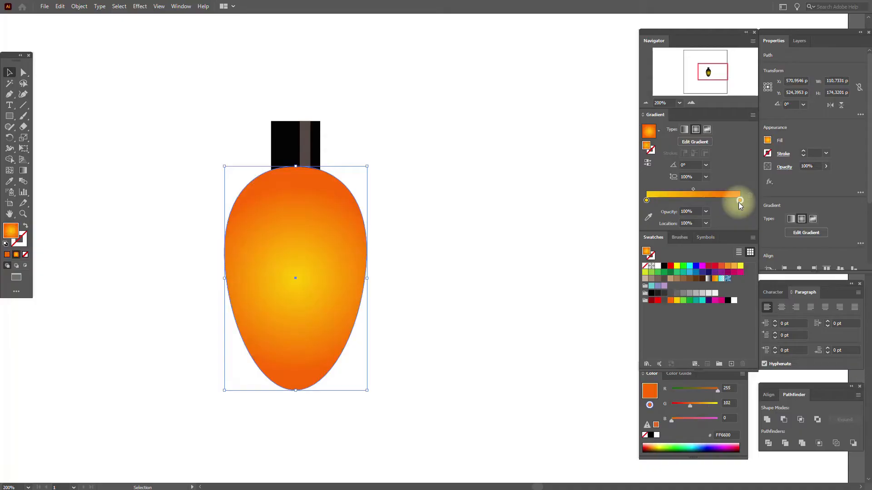
Step: Reshape the bulb's radial gradient into a tall oval that nearly matches the bulb's outline, with an aspect ratio of about 156%
{"action": "left_click", "coordinate": [23, 171]}
{"action": "left_click_drag", "start_coordinate": [203, 282], "coordinate": [225, 288]}
{"action": "left_click_drag", "start_coordinate": [296, 205], "coordinate": [294, 172]}
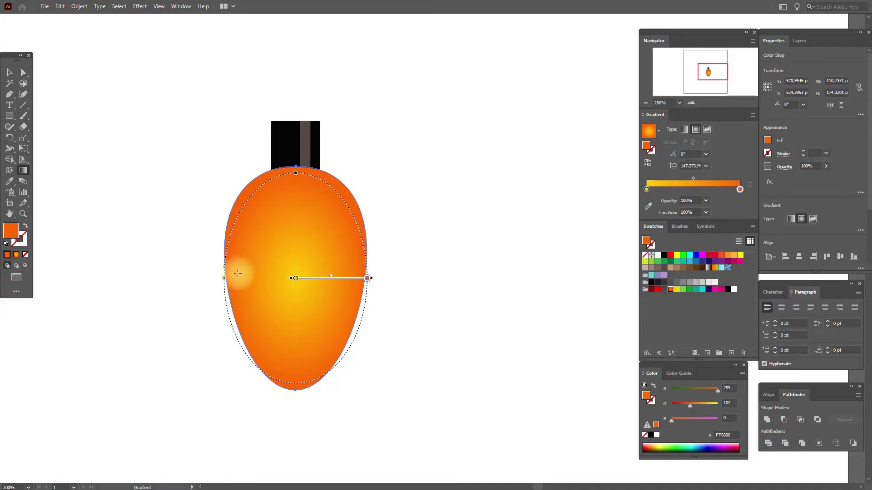
{"action": "left_click_drag", "start_coordinate": [226, 282], "coordinate": [227, 279]}
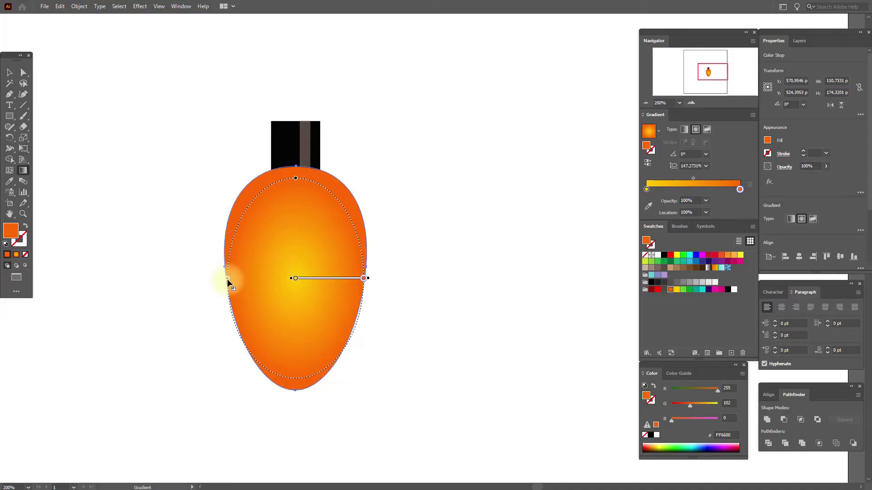
{"action": "left_click_drag", "start_coordinate": [295, 178], "coordinate": [295, 170]}
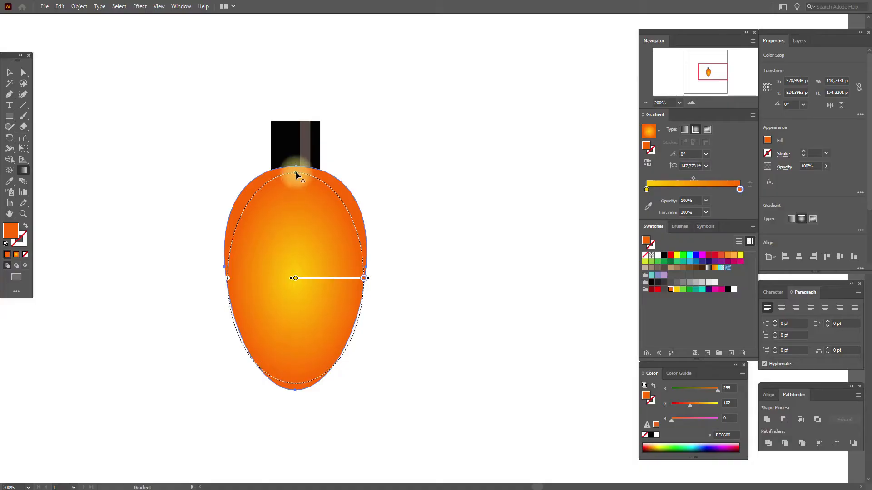
Step: Shift the bulb gradient's midpoint to about 77%, move its center slightly up the bulb, and deselect it
{"action": "left_click_drag", "start_coordinate": [693, 178], "coordinate": [711, 181]}
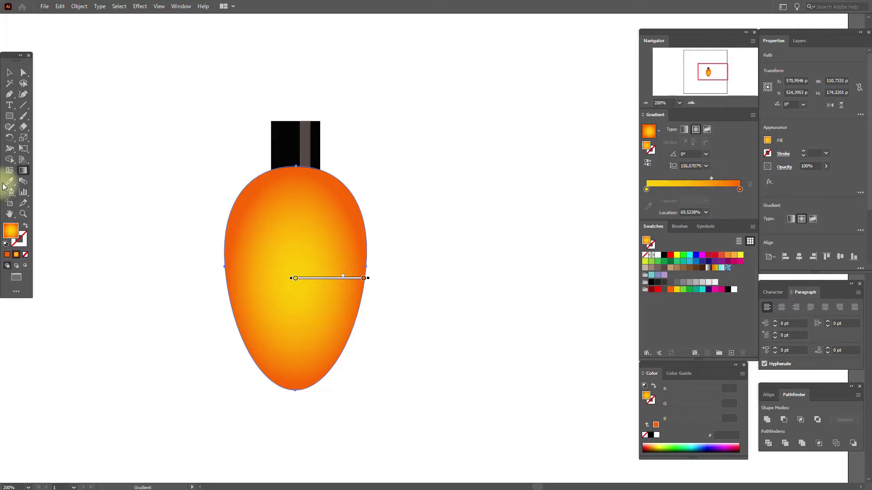
{"action": "left_click_drag", "start_coordinate": [313, 275], "coordinate": [312, 256]}
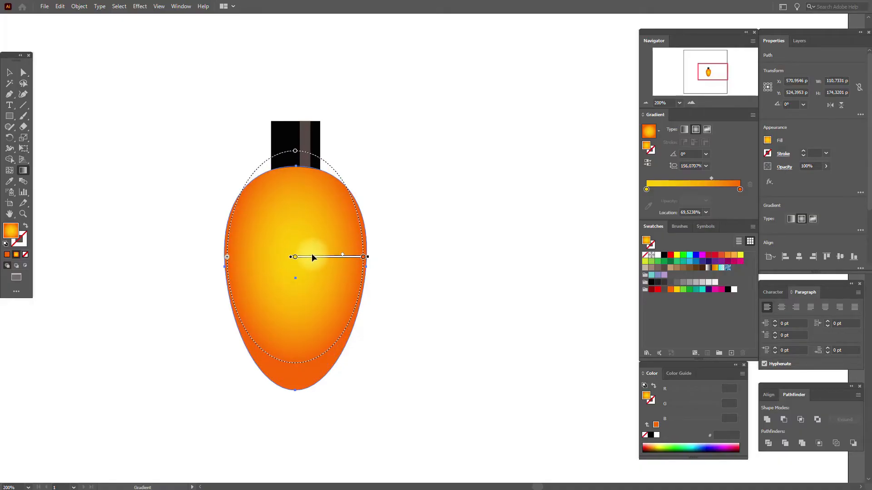
{"action": "left_click_drag", "start_coordinate": [714, 179], "coordinate": [719, 181]}
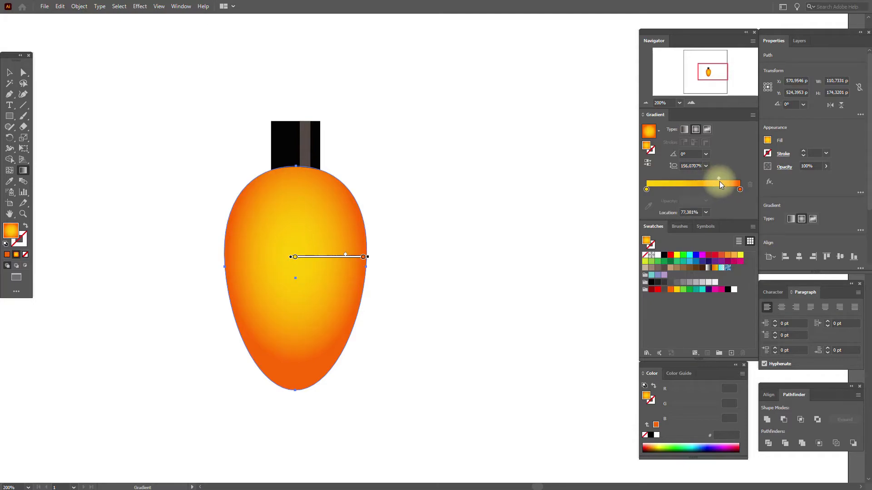
{"action": "left_click", "coordinate": [10, 73]}
{"action": "left_click", "coordinate": [116, 97]}
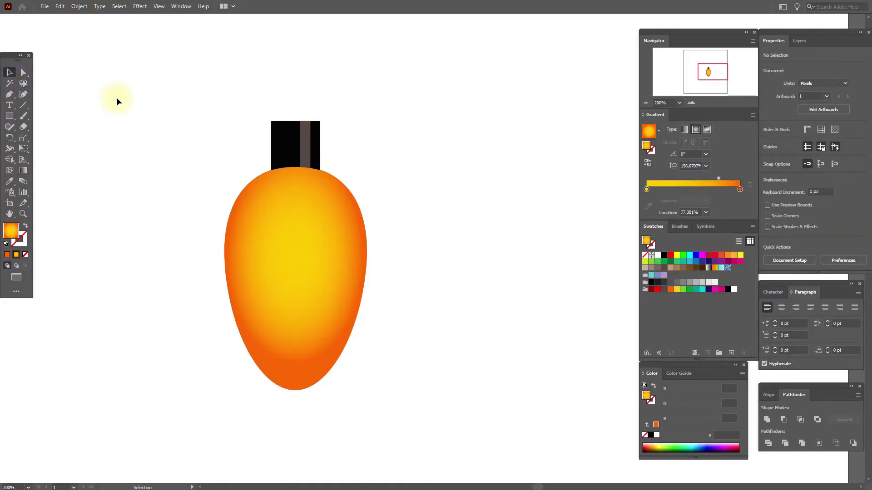
Step: Draw an ellipse about 91 px wide and 114 px high over the bulb, filled with a white-to-black radial gradient
{"action": "left_click", "coordinate": [708, 269]}
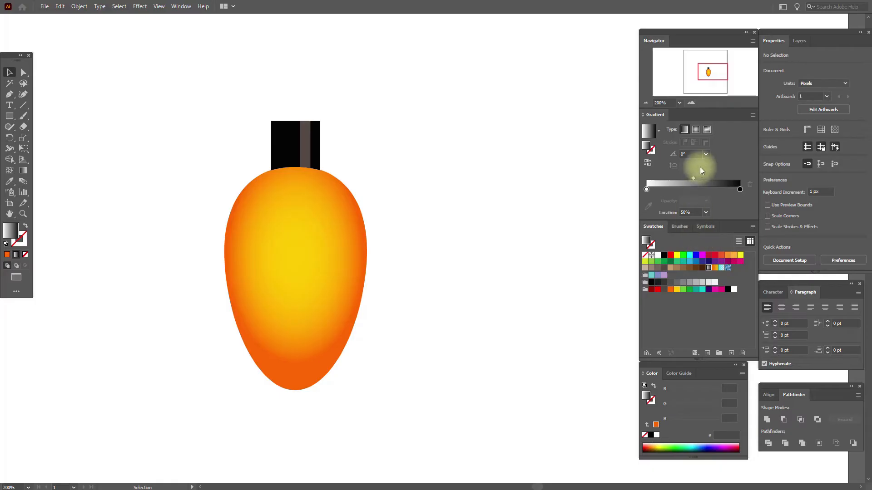
{"action": "left_click", "coordinate": [695, 130]}
{"action": "left_click", "coordinate": [10, 118]}
{"action": "left_click_drag", "start_coordinate": [9, 117], "coordinate": [50, 134]}
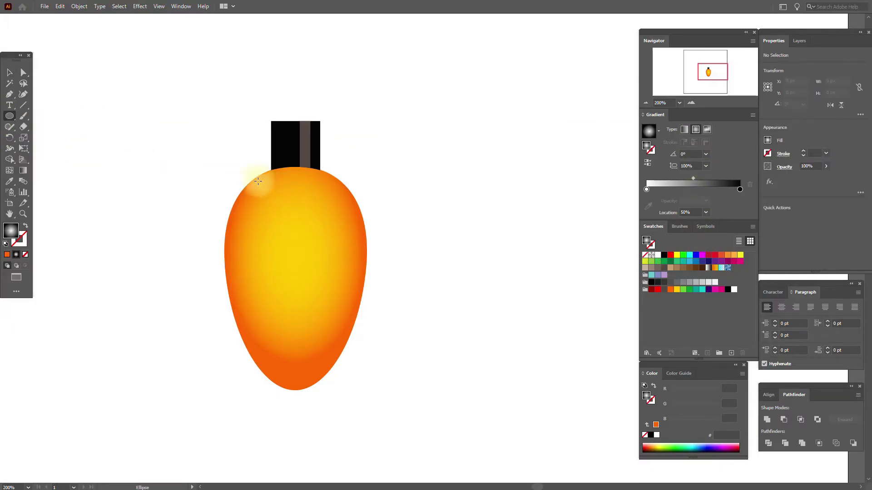
{"action": "left_click_drag", "start_coordinate": [250, 180], "coordinate": [367, 325]}
{"action": "left_click", "coordinate": [9, 72]}
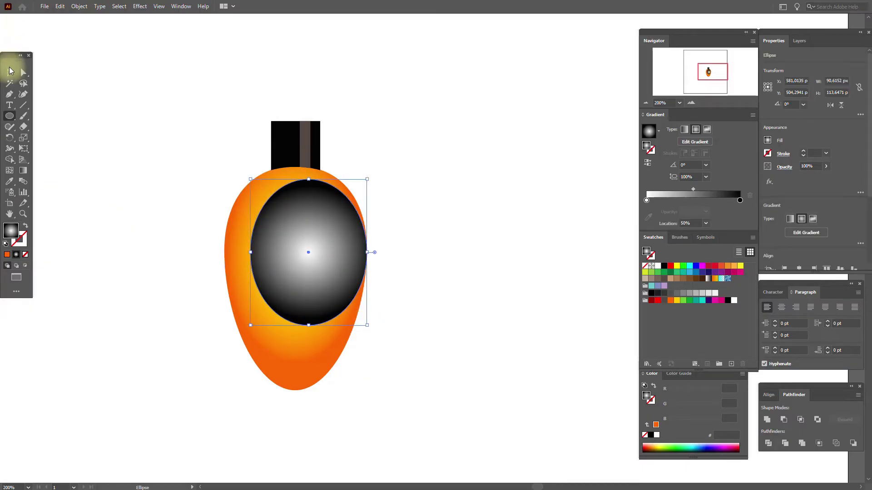
Step: Resize the gradient ellipse to about 97 by 129 px and center it horizontally on the upper part of the bulb
{"action": "left_click_drag", "start_coordinate": [299, 217], "coordinate": [290, 210]}
{"action": "left_click_drag", "start_coordinate": [237, 243], "coordinate": [232, 243]}
{"action": "left_click_drag", "start_coordinate": [355, 244], "coordinate": [357, 245]}
{"action": "left_click_drag", "start_coordinate": [293, 316], "coordinate": [295, 336]}
{"action": "left_click_drag", "start_coordinate": [297, 276], "coordinate": [298, 276]}
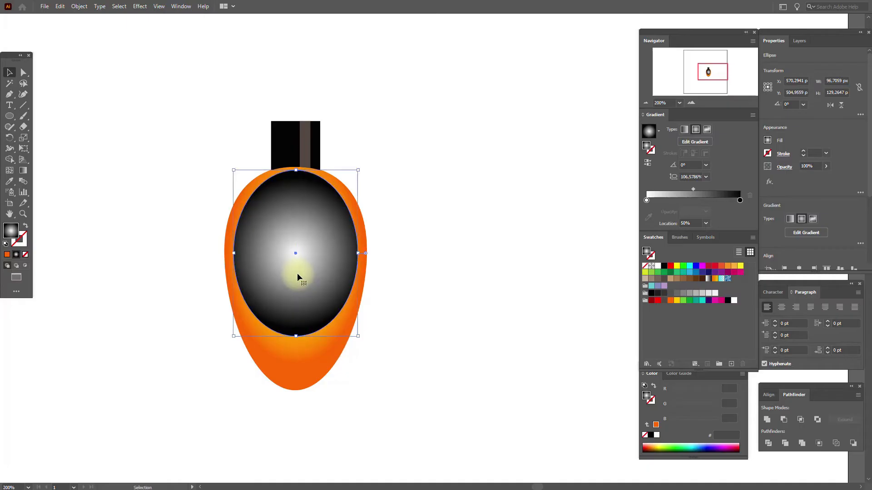
Step: Fit the ellipse's radial gradient to its outline, then place the white center at the top so it fades to black at the bottom
{"action": "left_click", "coordinate": [24, 171]}
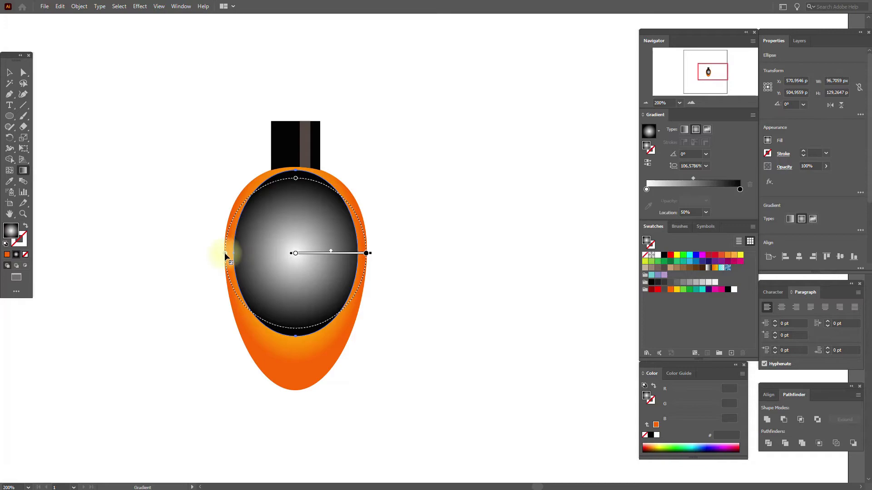
{"action": "left_click_drag", "start_coordinate": [225, 255], "coordinate": [234, 253]}
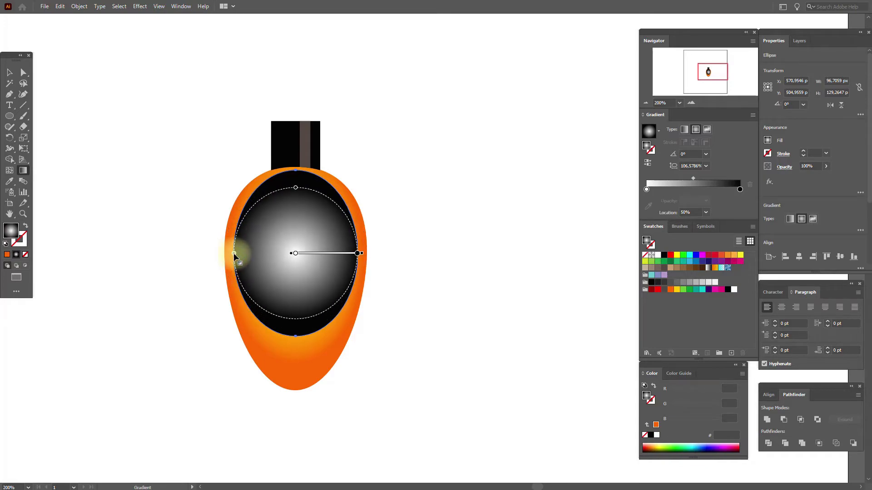
{"action": "left_click_drag", "start_coordinate": [296, 186], "coordinate": [295, 172]}
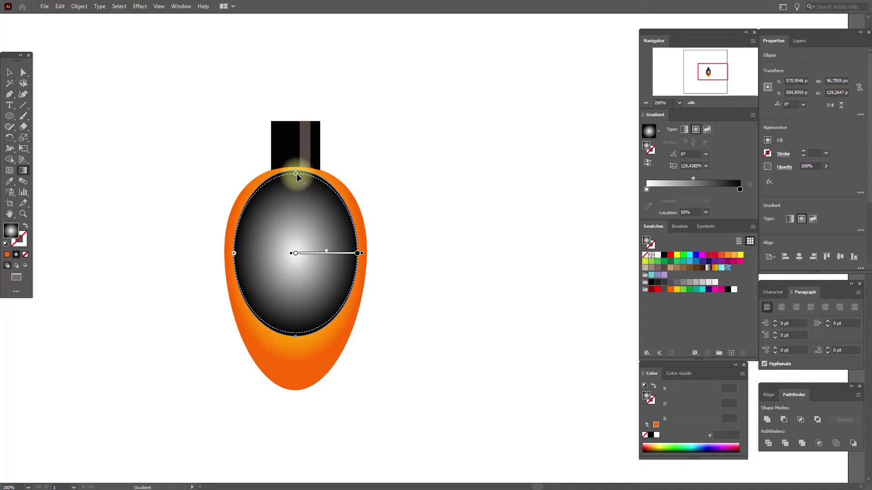
{"action": "left_click_drag", "start_coordinate": [296, 173], "coordinate": [295, 170]}
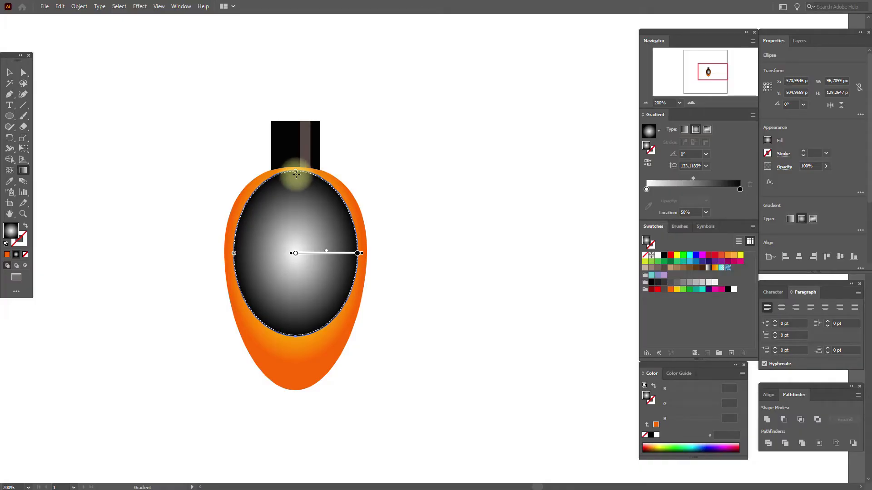
{"action": "left_click_drag", "start_coordinate": [296, 174], "coordinate": [295, 336]}
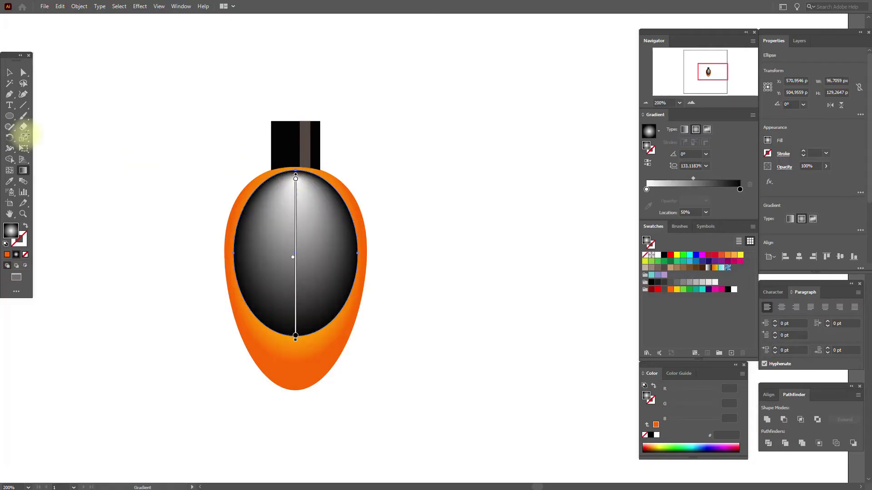
{"action": "left_click", "coordinate": [9, 72]}
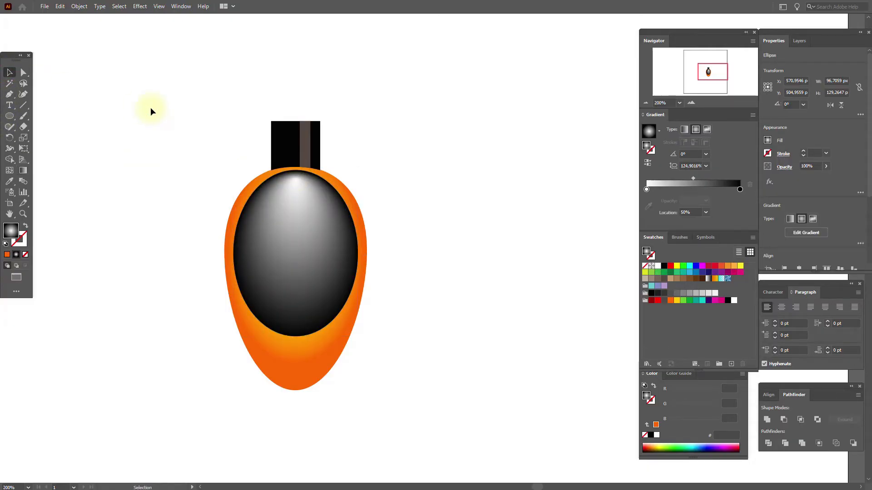
Step: Set the gradient ellipse's blending mode to Screen so it acts as a highlight on the bulb
{"action": "left_click", "coordinate": [339, 246]}
{"action": "left_click", "coordinate": [340, 248]}
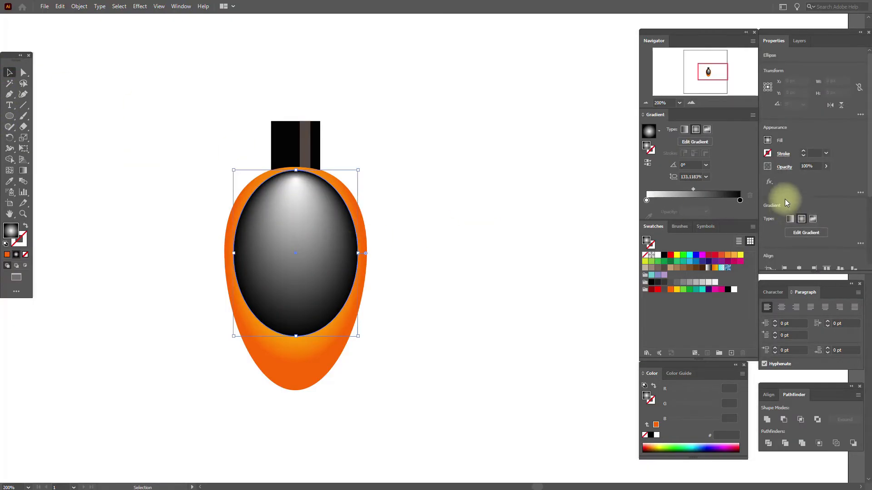
{"action": "left_click", "coordinate": [785, 167]}
{"action": "left_click", "coordinate": [724, 183]}
{"action": "left_click", "coordinate": [716, 247]}
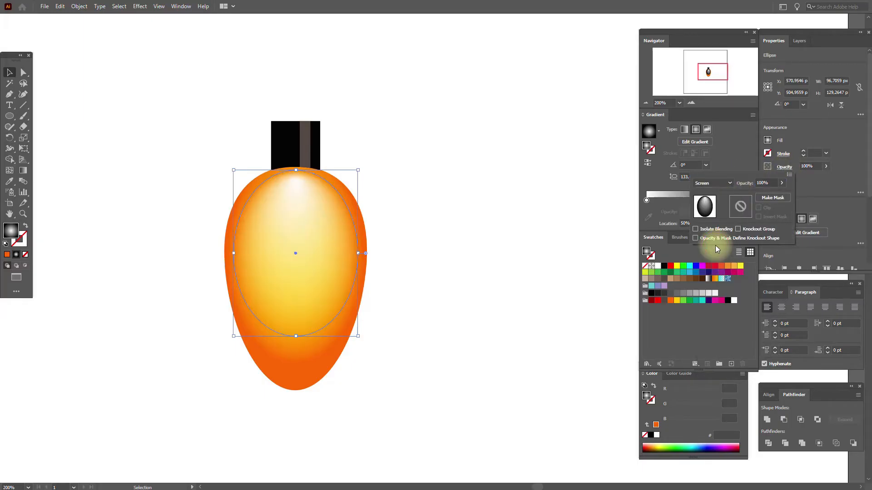
{"action": "left_click", "coordinate": [439, 208]}
{"action": "left_click", "coordinate": [439, 208]}
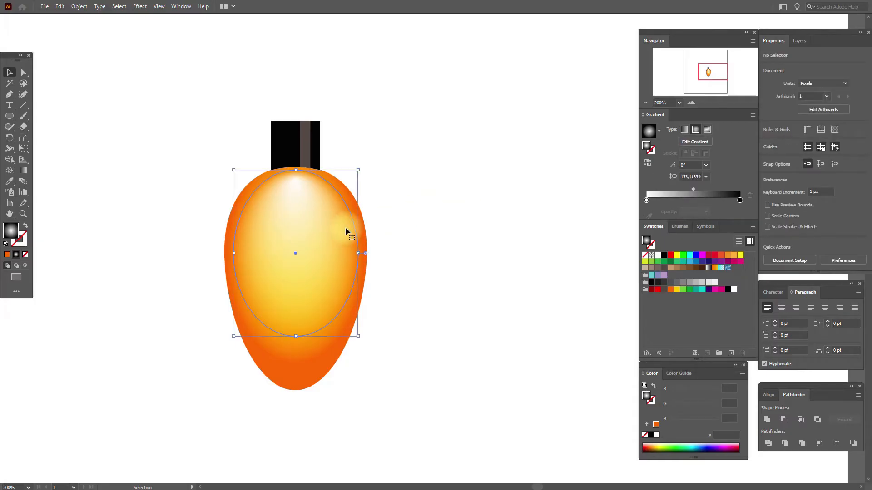
Step: Enlarge the highlight ellipse slightly downward and widen it on both sides toward the bulb's edges, then deselect it
{"action": "left_click_drag", "start_coordinate": [295, 336], "coordinate": [296, 341]}
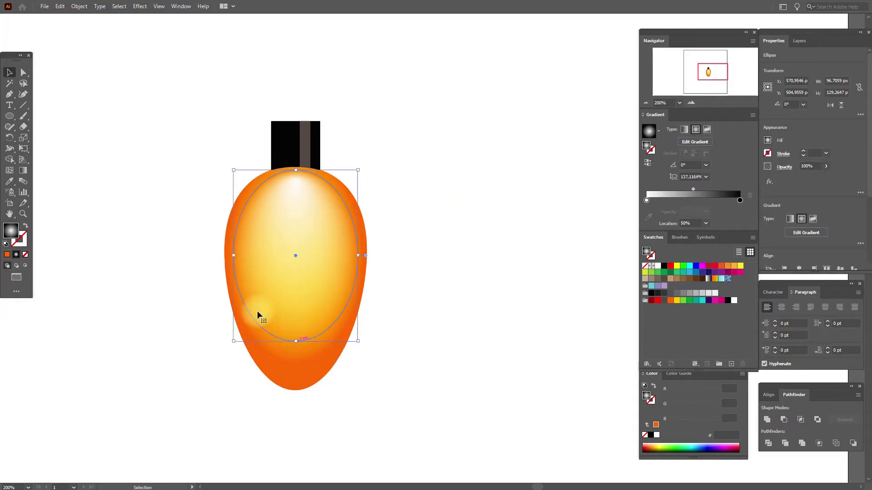
{"action": "left_click_drag", "start_coordinate": [234, 255], "coordinate": [232, 257]}
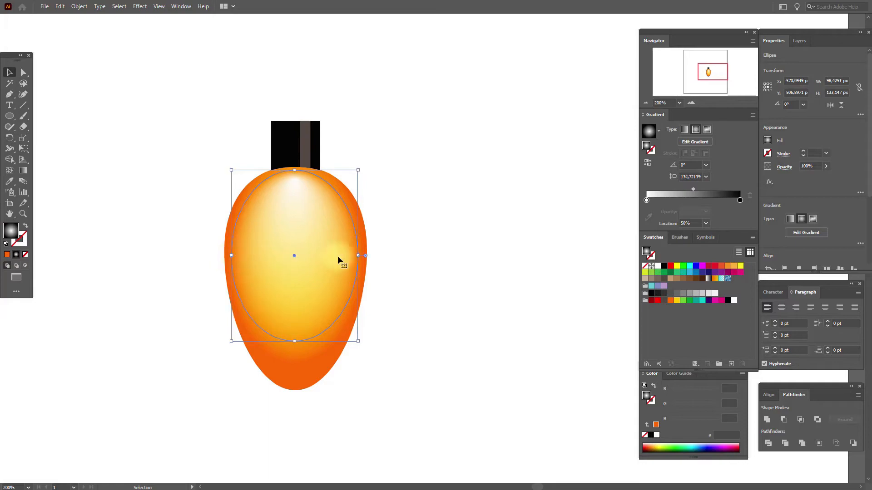
{"action": "left_click_drag", "start_coordinate": [358, 257], "coordinate": [366, 254]}
{"action": "left_click", "coordinate": [408, 255]}
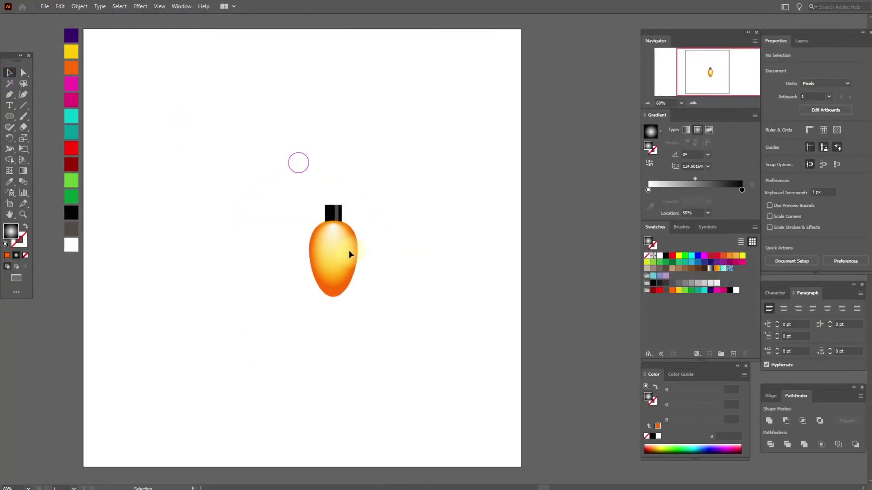
Step: Move the complete light bulb with its cap to the upper-left corner of the artboard
{"action": "left_click", "coordinate": [347, 268]}
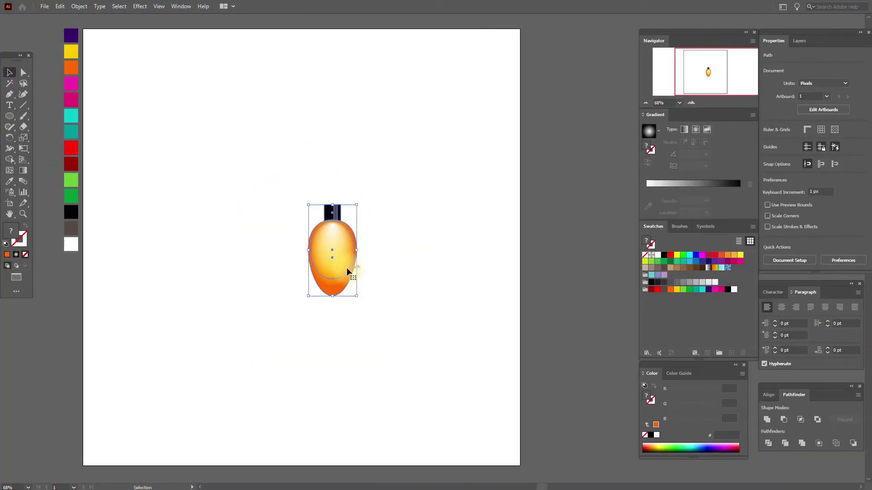
{"action": "left_click_drag", "start_coordinate": [345, 271], "coordinate": [150, 114]}
{"action": "left_click", "coordinate": [179, 124]}
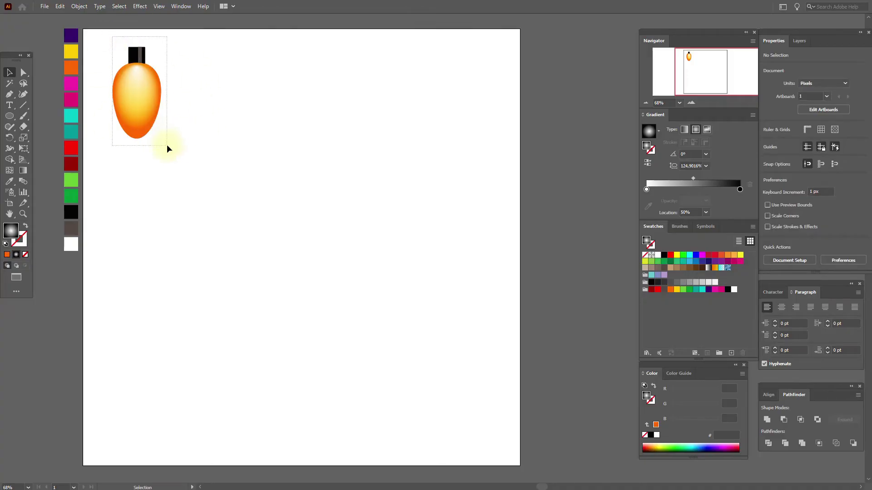
Step: Make three copies of the complete light bulb and line them up in a row to the right of the original
{"action": "left_click_drag", "start_coordinate": [167, 145], "coordinate": [167, 146]}
{"action": "key", "text": "ctrl+c"}
{"action": "key", "text": "ctrl+v"}
{"action": "left_click_drag", "start_coordinate": [445, 262], "coordinate": [208, 104]}
{"action": "key", "text": "ctrl+v"}
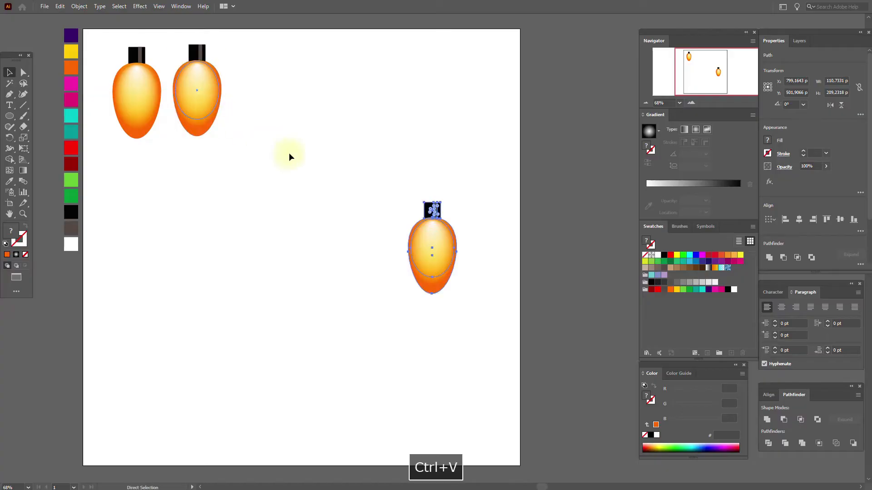
{"action": "left_click_drag", "start_coordinate": [440, 266], "coordinate": [263, 107]}
{"action": "key", "text": "ctrl+v"}
{"action": "left_click_drag", "start_coordinate": [424, 247], "coordinate": [320, 102]}
{"action": "left_click", "coordinate": [388, 119]}
{"action": "left_click", "coordinate": [197, 180]}
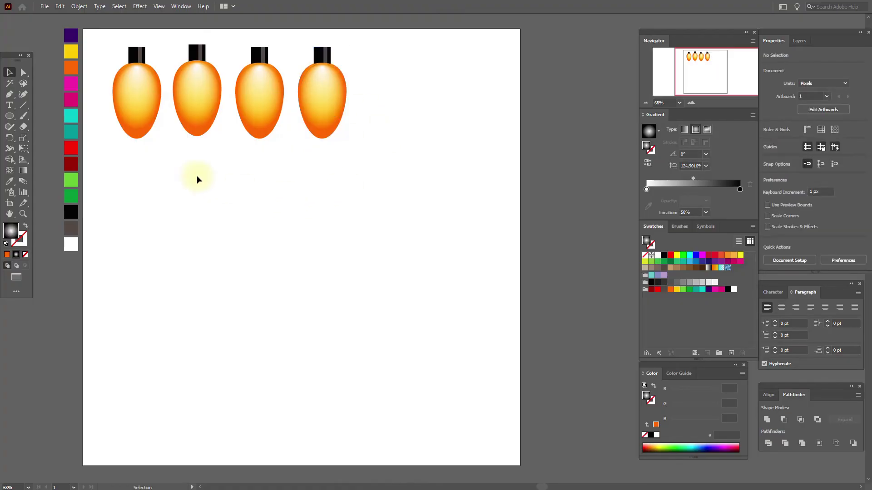
Step: Recolor the second bulb's gradient from light green at the start to dark green (009933) at the end
{"action": "left_click", "coordinate": [196, 135]}
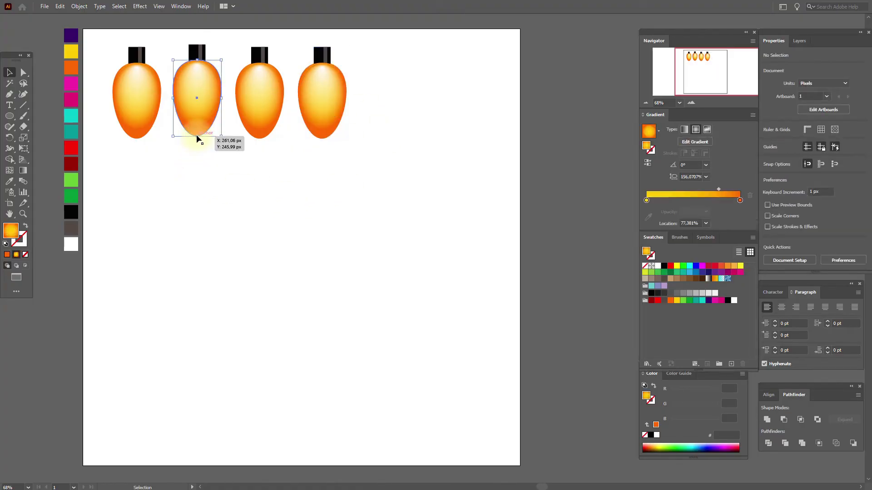
{"action": "left_click_drag", "start_coordinate": [685, 304], "coordinate": [647, 200]}
{"action": "left_click_drag", "start_coordinate": [688, 302], "coordinate": [739, 200]}
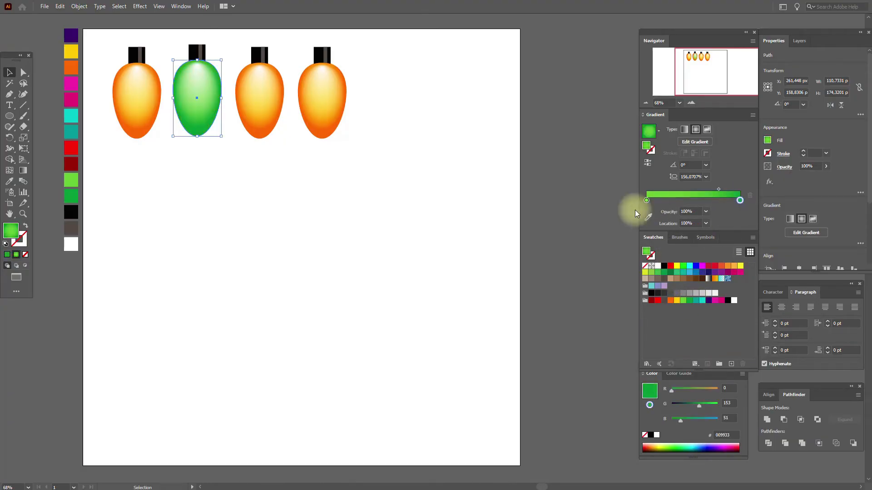
Step: Recolor the third bulb's gradient with bright magenta at the start and deeper pink at the end
{"action": "left_click", "coordinate": [264, 139]}
{"action": "left_click_drag", "start_coordinate": [704, 283], "coordinate": [647, 200]}
{"action": "left_click_drag", "start_coordinate": [721, 301], "coordinate": [740, 203]}
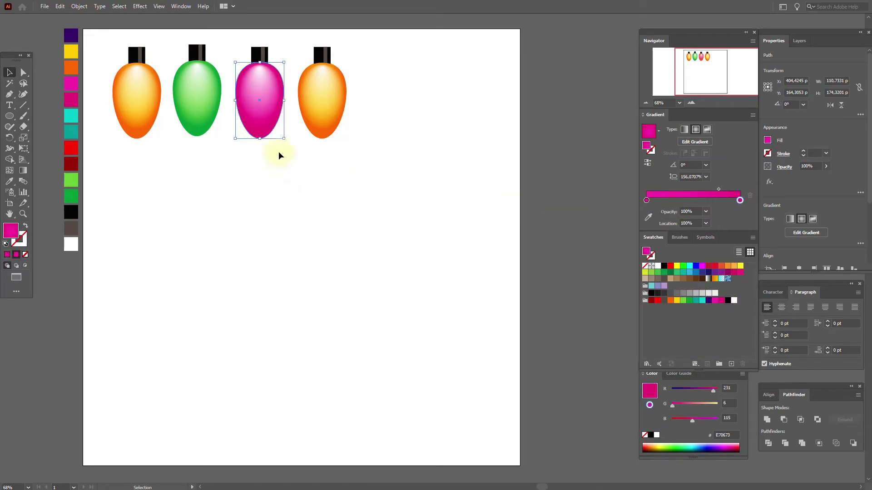
Step: Recolor the fourth bulb's gradient from red (FF0000) to dark red (990000)
{"action": "left_click", "coordinate": [325, 137]}
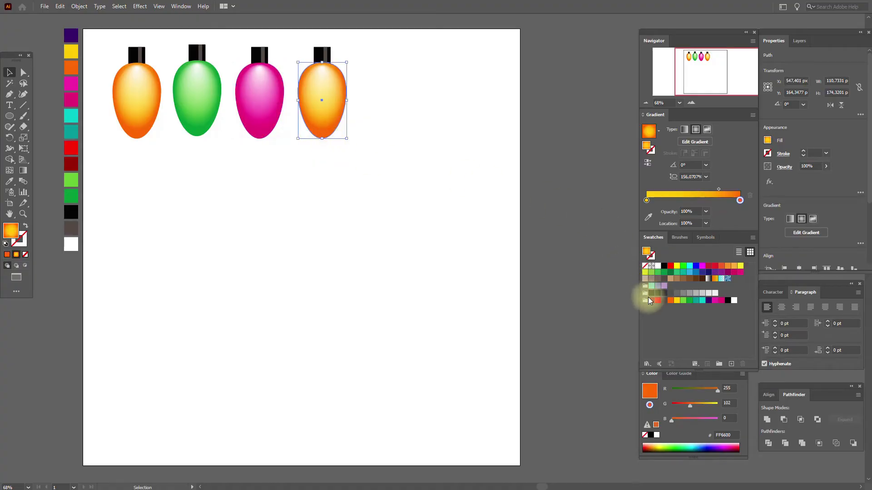
{"action": "left_click_drag", "start_coordinate": [656, 302], "coordinate": [647, 201]}
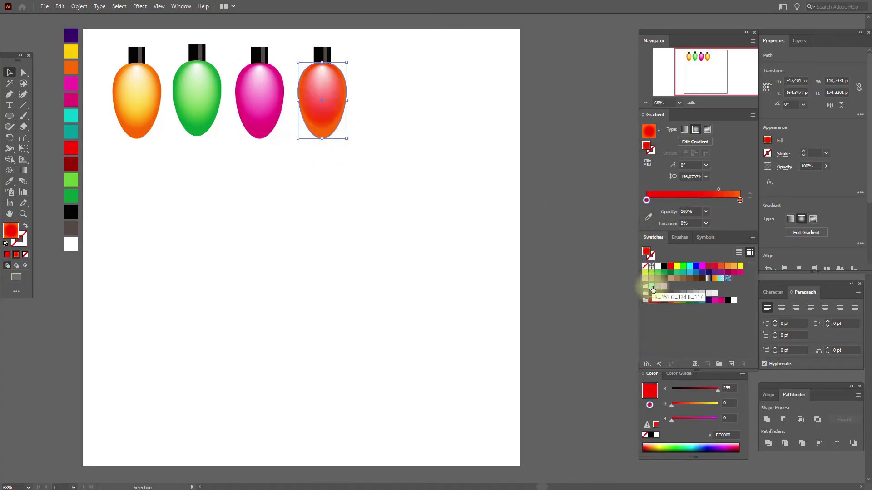
{"action": "left_click_drag", "start_coordinate": [652, 295], "coordinate": [740, 197]}
Step: Paste another copy of the complete orange bulb and place it at the row's end, beside the red bulb
{"action": "key", "text": "ctrl+v"}
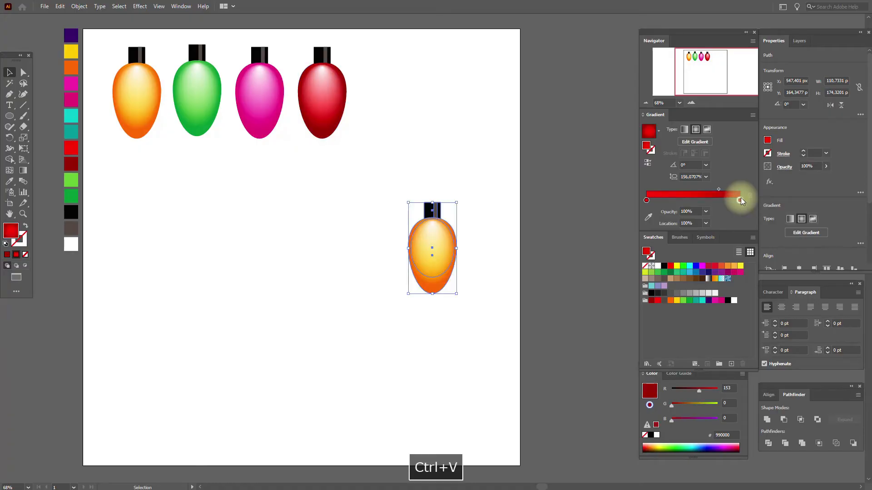
{"action": "left_click_drag", "start_coordinate": [440, 252], "coordinate": [394, 94]}
{"action": "left_click", "coordinate": [384, 148]}
Step: Recolor the fifth bulb's gradient from bright turquoise to teal (009999), then deselect it
{"action": "left_click", "coordinate": [389, 140]}
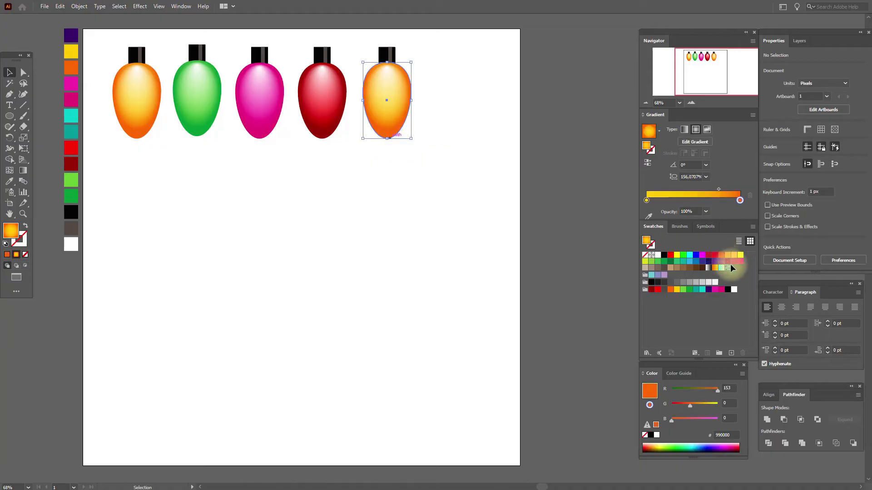
{"action": "left_click_drag", "start_coordinate": [703, 303], "coordinate": [647, 200]}
{"action": "left_click_drag", "start_coordinate": [696, 303], "coordinate": [740, 203]}
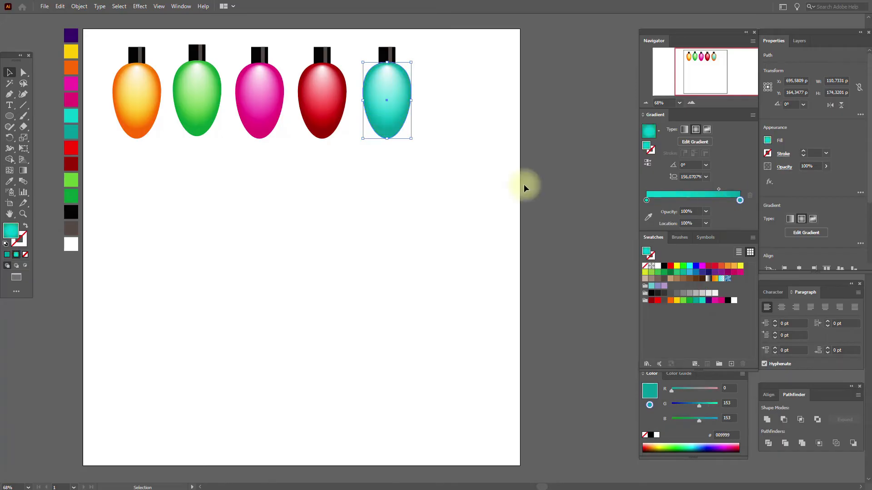
{"action": "left_click", "coordinate": [487, 187]}
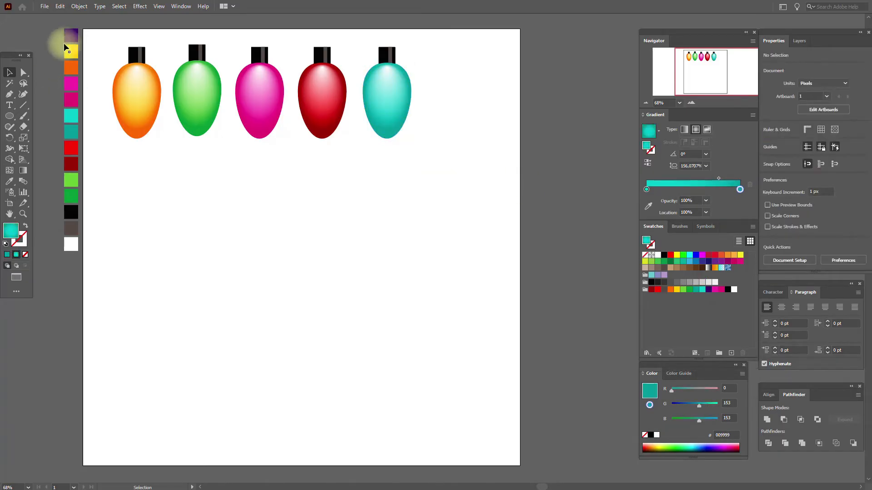
Step: Group the parts of each of the five light bulbs separately, so every bulb with its cap is one group
{"action": "left_click_drag", "start_coordinate": [87, 39], "coordinate": [143, 140]}
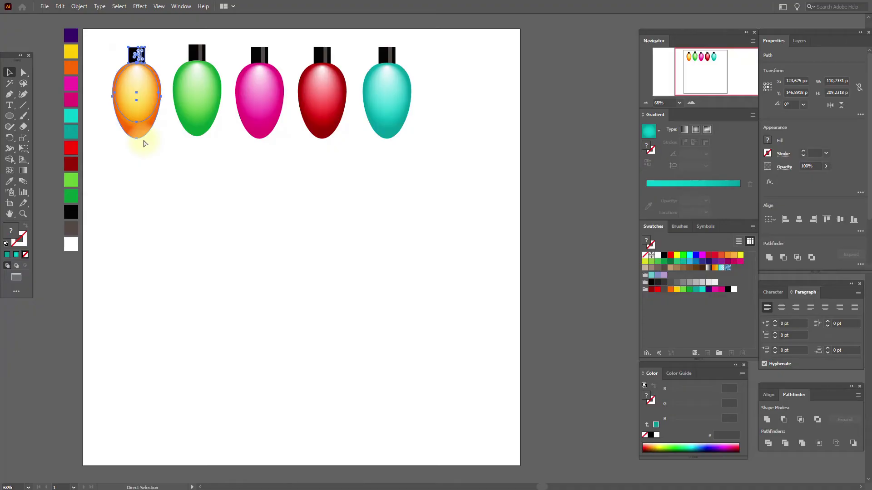
{"action": "key", "text": "ctrl+g"}
{"action": "left_click_drag", "start_coordinate": [178, 28], "coordinate": [215, 132]}
{"action": "key", "text": "ctrl+g"}
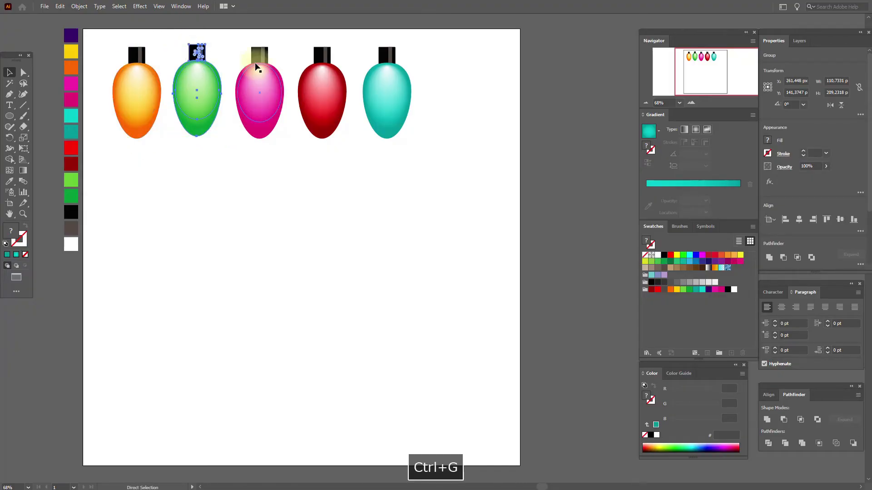
{"action": "left_click_drag", "start_coordinate": [244, 33], "coordinate": [274, 150]}
{"action": "key", "text": "ctrl+g"}
{"action": "left_click_drag", "start_coordinate": [301, 31], "coordinate": [335, 148]}
{"action": "key", "text": "ctrl+g"}
{"action": "left_click_drag", "start_coordinate": [364, 37], "coordinate": [419, 148]}
{"action": "key", "text": "ctrl+g"}
{"action": "left_click", "coordinate": [428, 169]}
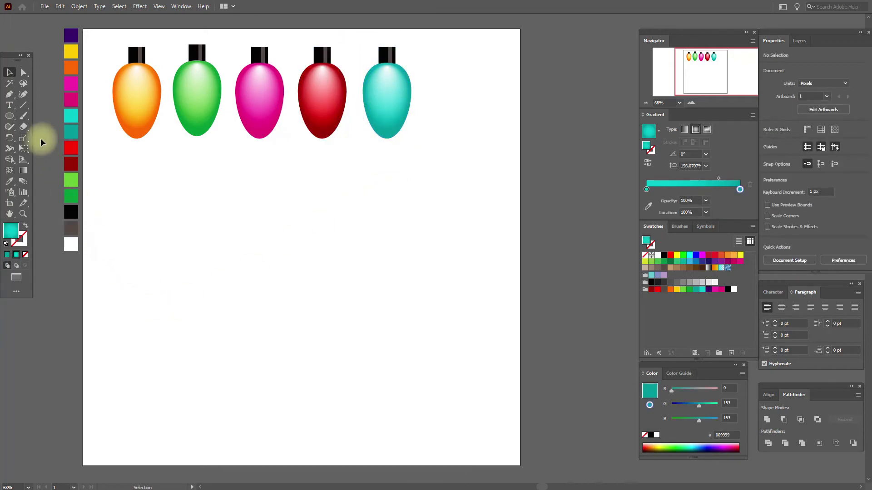
Step: Paint a black 1 pt cord with three loops running diagonally down across the artboard, using the Paintbrush at Smooth fidelity without a fill
{"action": "left_click", "coordinate": [9, 181]}
{"action": "left_click", "coordinate": [71, 212]}
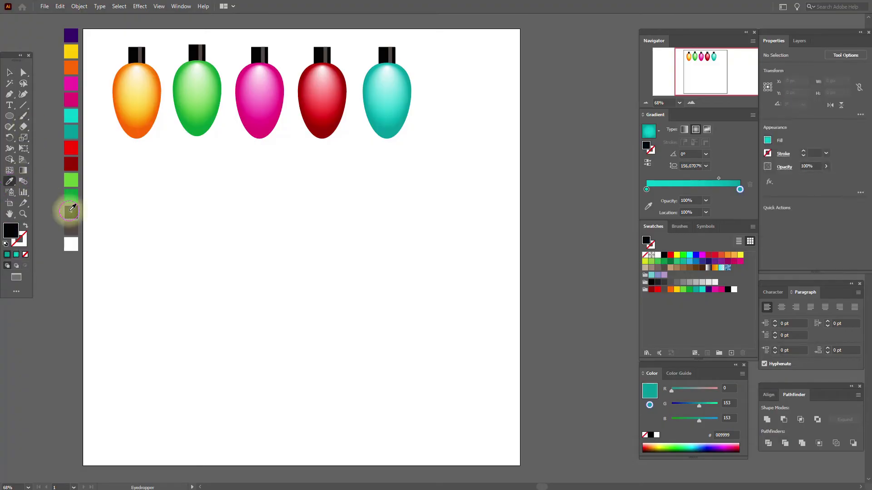
{"action": "left_click", "coordinate": [26, 225]}
{"action": "left_click", "coordinate": [21, 239]}
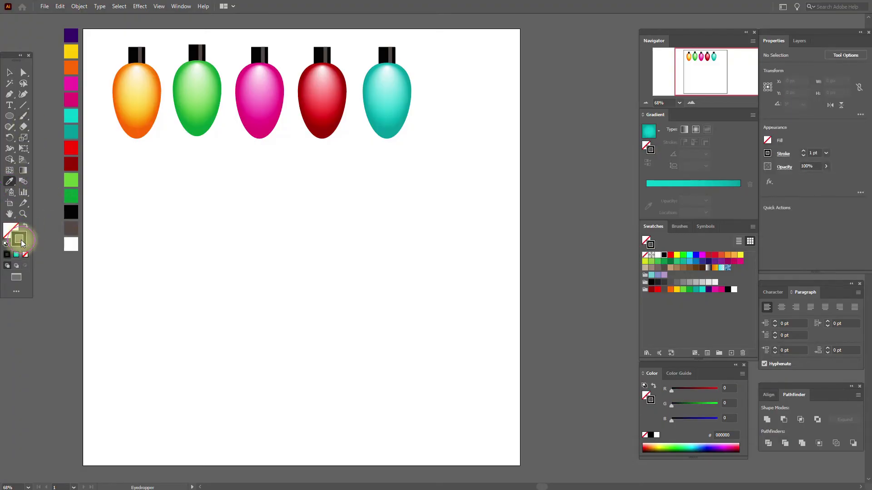
{"action": "left_click", "coordinate": [24, 117]}
{"action": "double_click", "coordinate": [24, 117]}
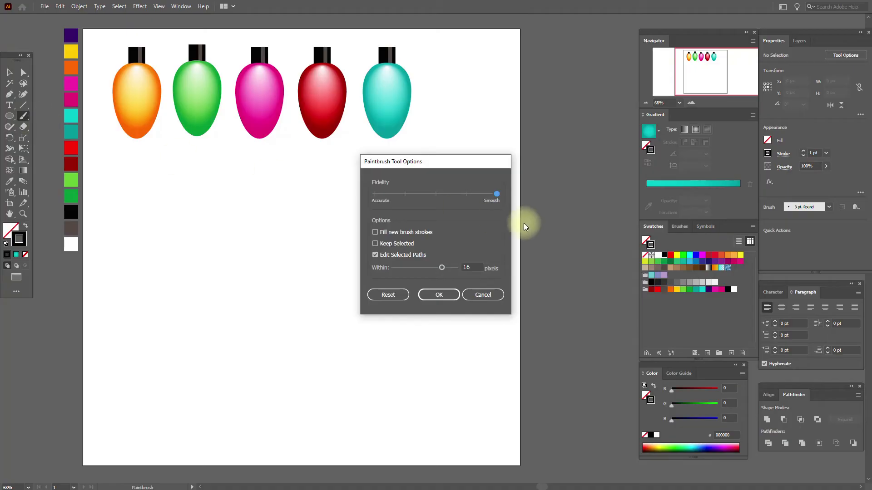
{"action": "left_click", "coordinate": [451, 297]}
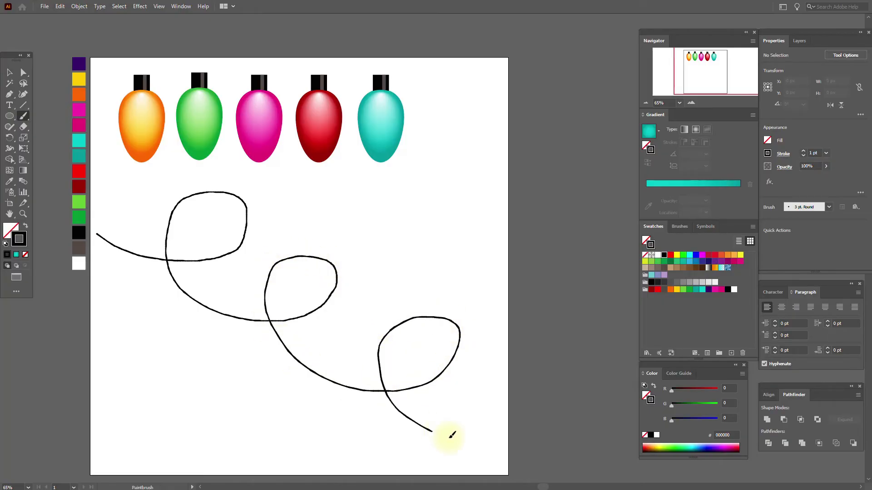
{"action": "left_click_drag", "start_coordinate": [503, 441], "coordinate": [501, 443]}
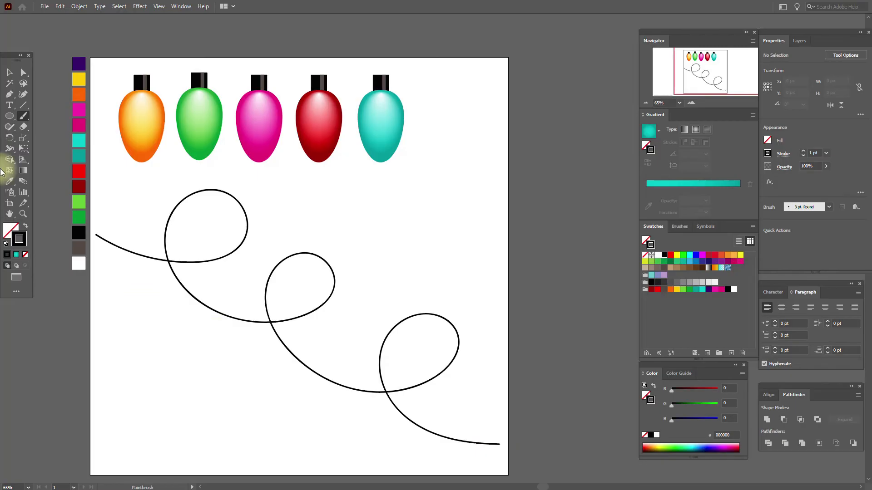
Step: Hang the magenta bulb, slightly tilted, below the cord's left end and stand the orange bulb upside down on the first loop
{"action": "left_click", "coordinate": [10, 73]}
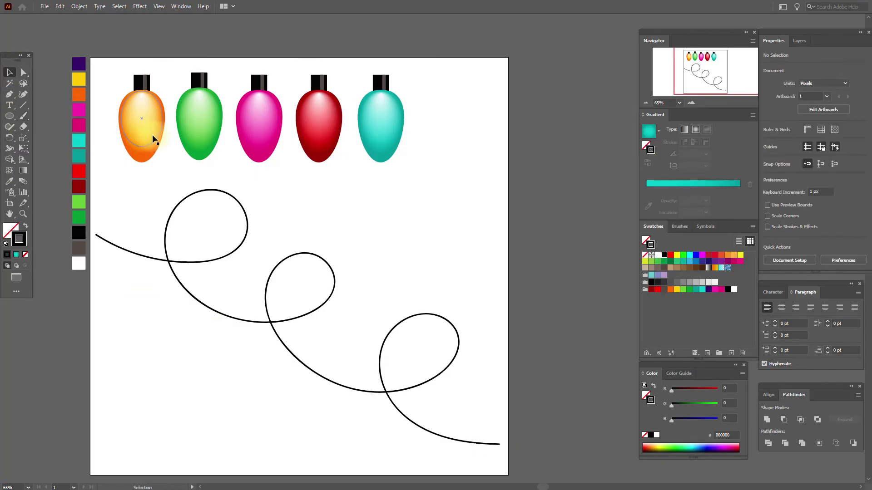
{"action": "left_click", "coordinate": [153, 135]}
{"action": "left_click_drag", "start_coordinate": [264, 125], "coordinate": [119, 301]}
{"action": "left_click", "coordinate": [152, 154]}
{"action": "left_click_drag", "start_coordinate": [167, 168], "coordinate": [214, 167]}
{"action": "left_click", "coordinate": [261, 162]}
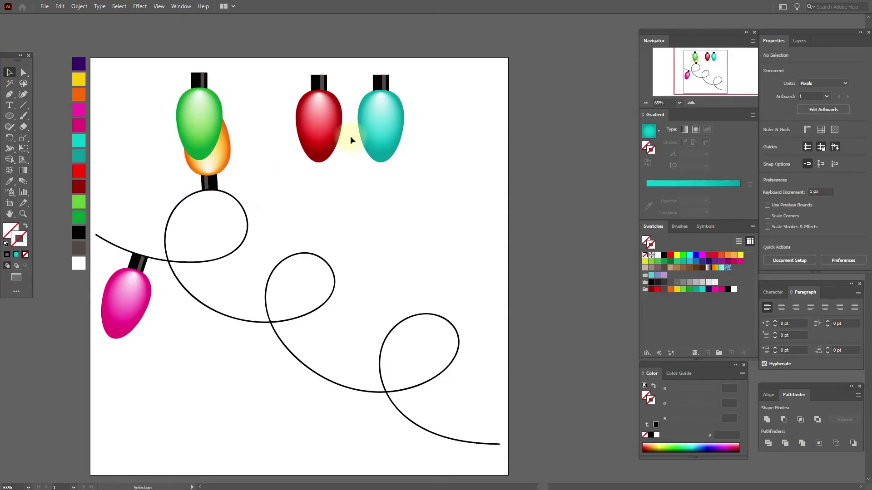
Step: Rotate and place the turquoise bulb on top of the second loop and hang the green bulb below the cord before the third loop
{"action": "left_click_drag", "start_coordinate": [409, 117], "coordinate": [343, 225]}
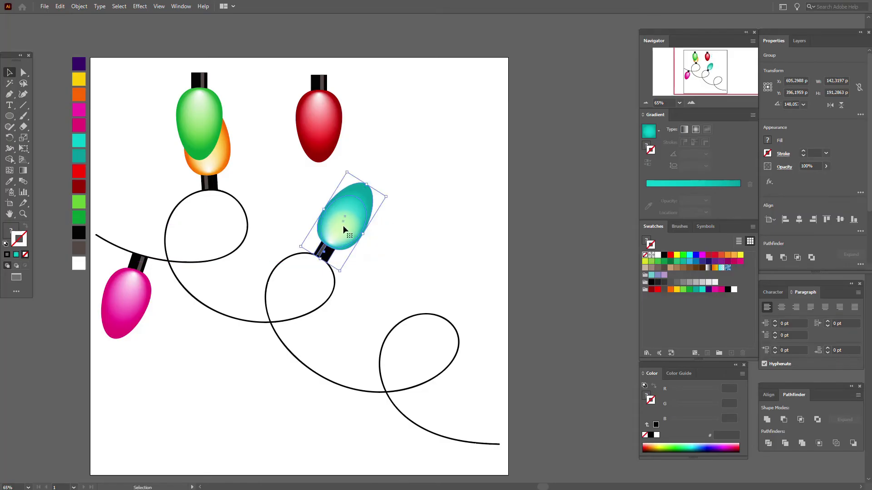
{"action": "left_click", "coordinate": [10, 214]}
{"action": "left_click_drag", "start_coordinate": [312, 264], "coordinate": [287, 233]}
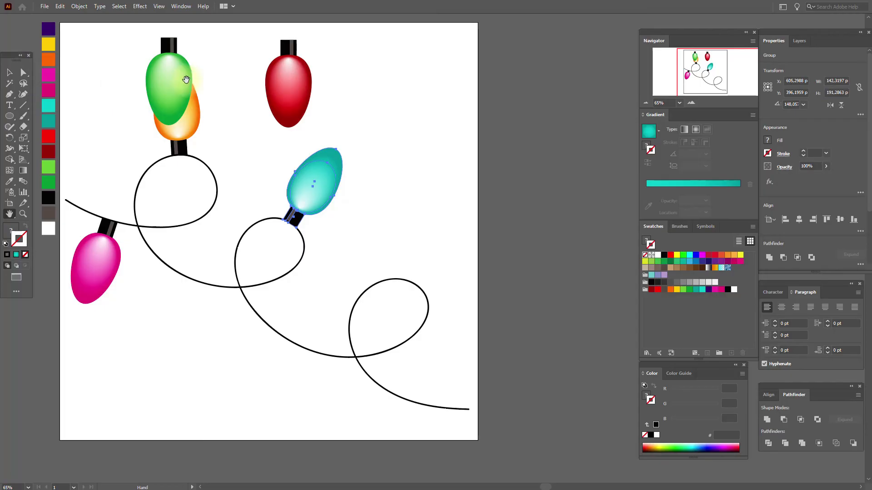
{"action": "left_click", "coordinate": [10, 72]}
{"action": "left_click_drag", "start_coordinate": [191, 84], "coordinate": [207, 91]}
{"action": "left_click_drag", "start_coordinate": [267, 120], "coordinate": [279, 386]}
Step: Turn the red bulb upside down at a slight tilt and place it on top of the third loop
{"action": "left_click", "coordinate": [293, 122]}
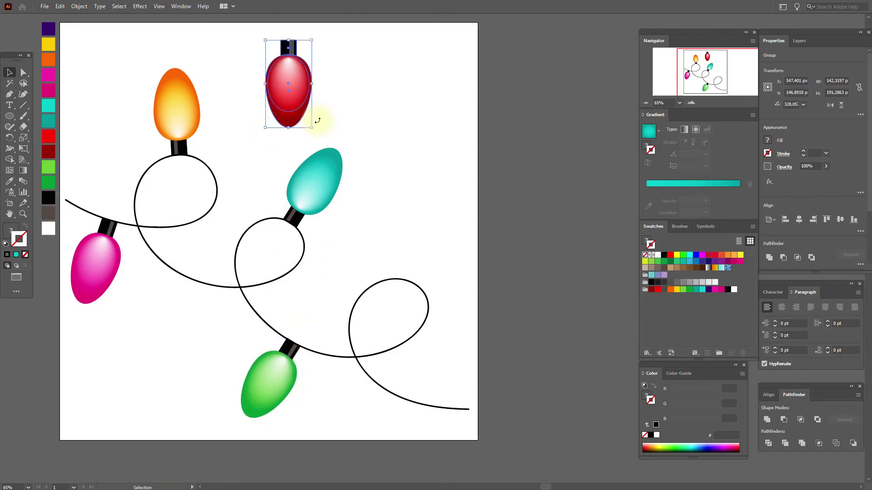
{"action": "left_click_drag", "start_coordinate": [311, 78], "coordinate": [274, 83]}
{"action": "left_click_drag", "start_coordinate": [304, 109], "coordinate": [437, 264]}
{"action": "left_click", "coordinate": [508, 265]}
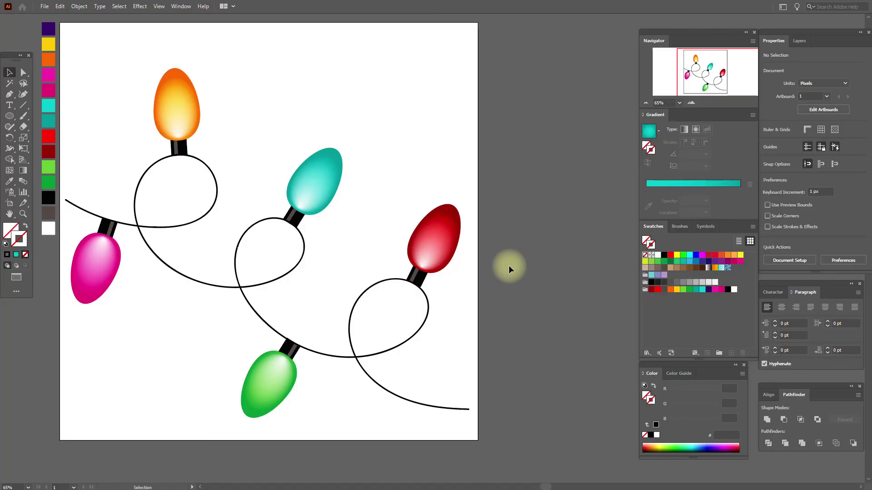
Step: Zoom in to 300% on the turquoise bulb's cap and nudge the bulb slightly up so the cap meets the cord
{"action": "left_click", "coordinate": [22, 215]}
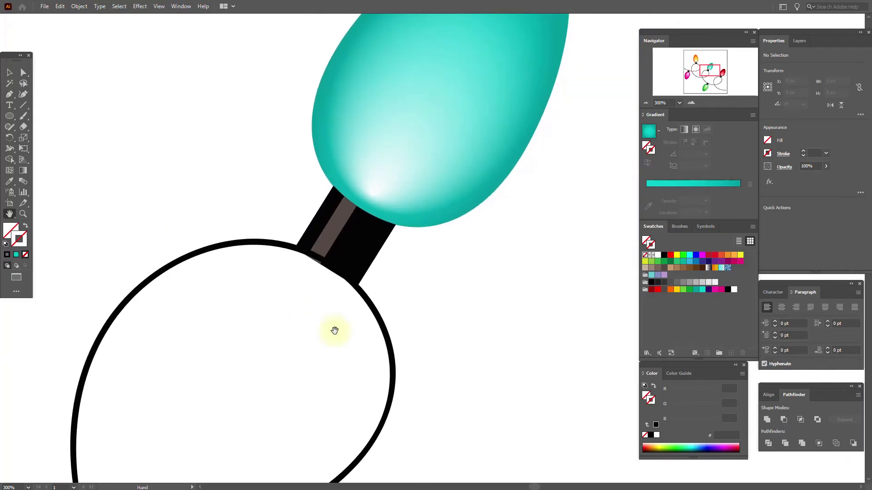
{"action": "left_click", "coordinate": [10, 71]}
{"action": "left_click_drag", "start_coordinate": [358, 241], "coordinate": [355, 235]}
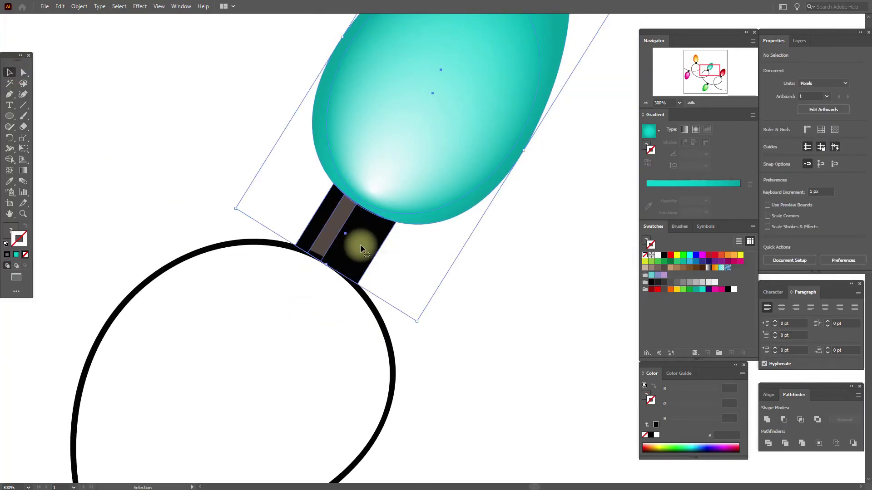
Step: Rotate the red bulb slightly and shift it so its cap sits flush against the third loop
{"action": "left_click", "coordinate": [9, 213]}
{"action": "left_click_drag", "start_coordinate": [374, 318], "coordinate": [152, 105]}
{"action": "left_click_drag", "start_coordinate": [383, 292], "coordinate": [189, 80]}
{"action": "left_click_drag", "start_coordinate": [449, 214], "coordinate": [270, 275]}
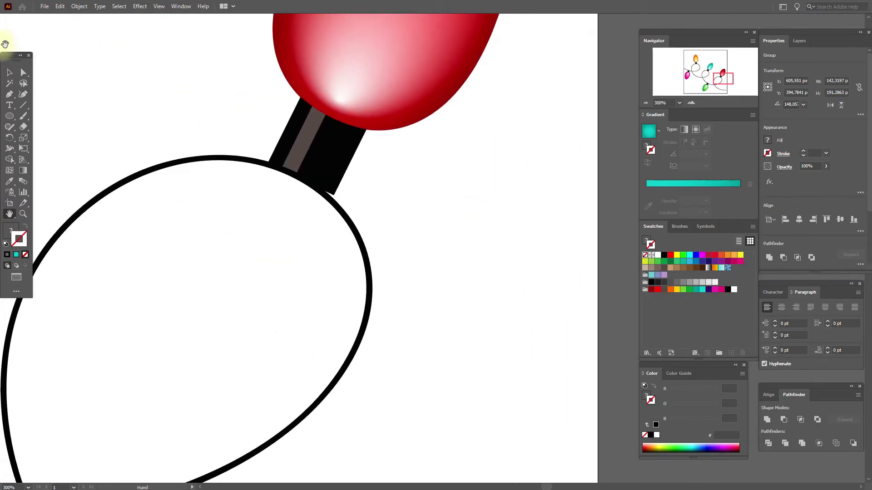
{"action": "left_click", "coordinate": [8, 72]}
{"action": "left_click", "coordinate": [368, 133]}
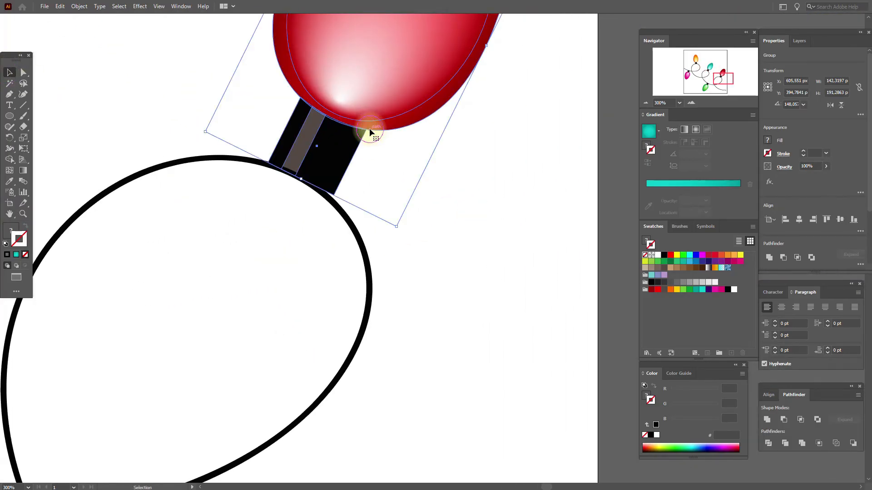
{"action": "left_click_drag", "start_coordinate": [398, 233], "coordinate": [392, 234]}
{"action": "left_click_drag", "start_coordinate": [309, 145], "coordinate": [315, 146]}
{"action": "left_click", "coordinate": [430, 215]}
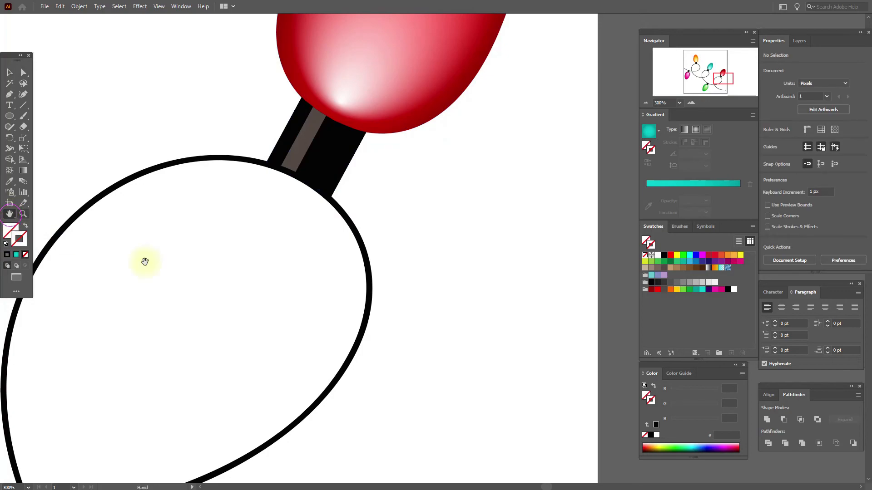
Step: Shift the green bulb slightly so its cap lines up with the underside of the cord
{"action": "left_click_drag", "start_coordinate": [358, 304], "coordinate": [621, 355]}
{"action": "left_click_drag", "start_coordinate": [217, 233], "coordinate": [526, 318]}
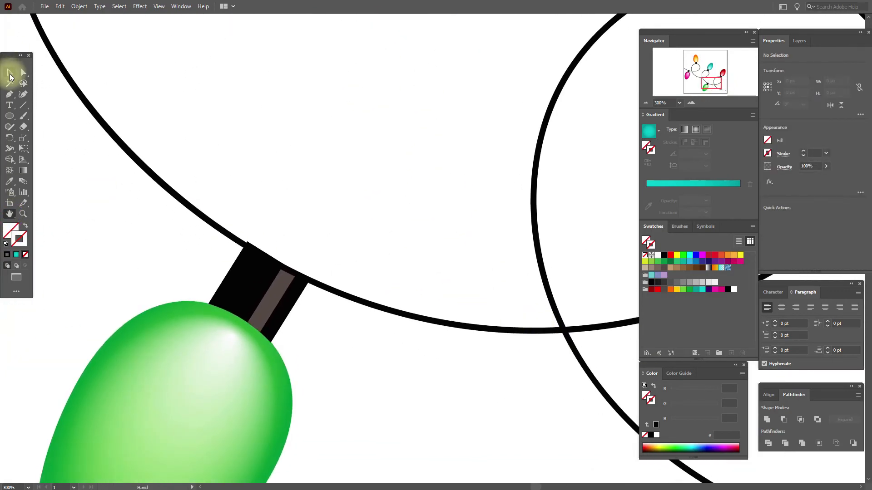
{"action": "left_click", "coordinate": [10, 74]}
{"action": "left_click_drag", "start_coordinate": [261, 285], "coordinate": [241, 279]}
{"action": "left_click", "coordinate": [306, 244]}
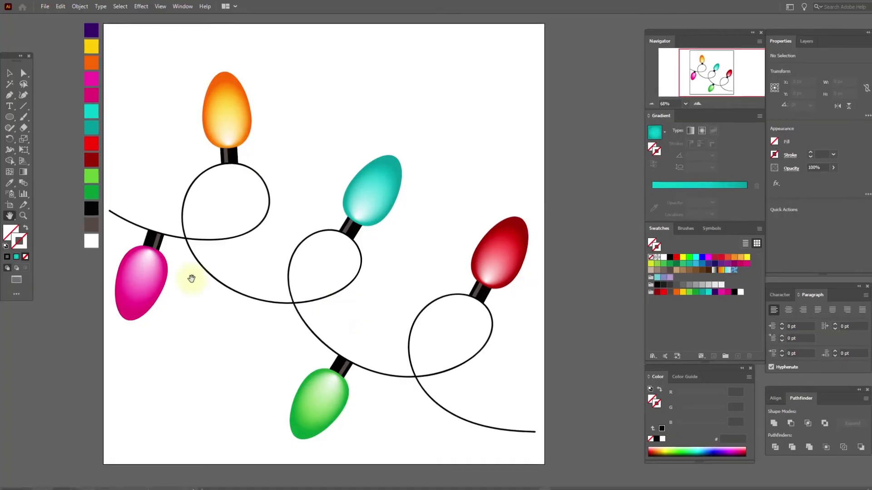
Step: Draw a 1000 × 1000 px square covering the whole artboard, filled with dark purple (330066) and without a stroke
{"action": "left_click", "coordinate": [90, 30]}
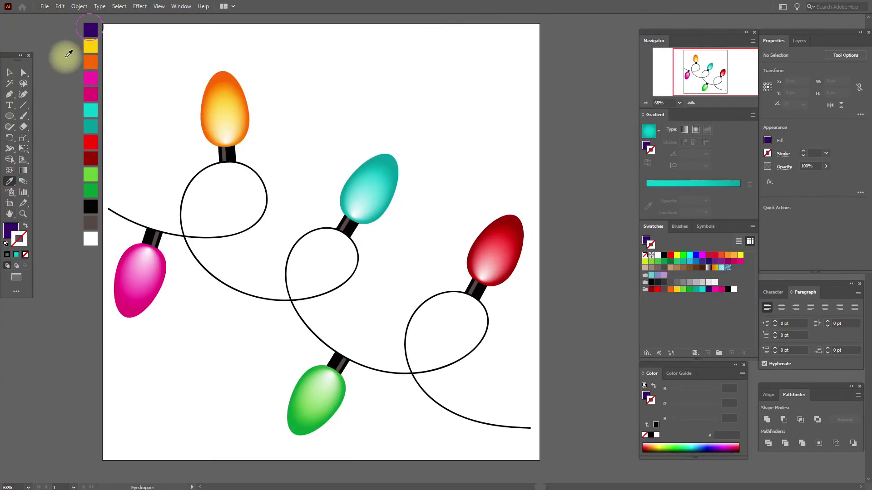
{"action": "left_click", "coordinate": [14, 117]}
{"action": "left_click", "coordinate": [48, 115]}
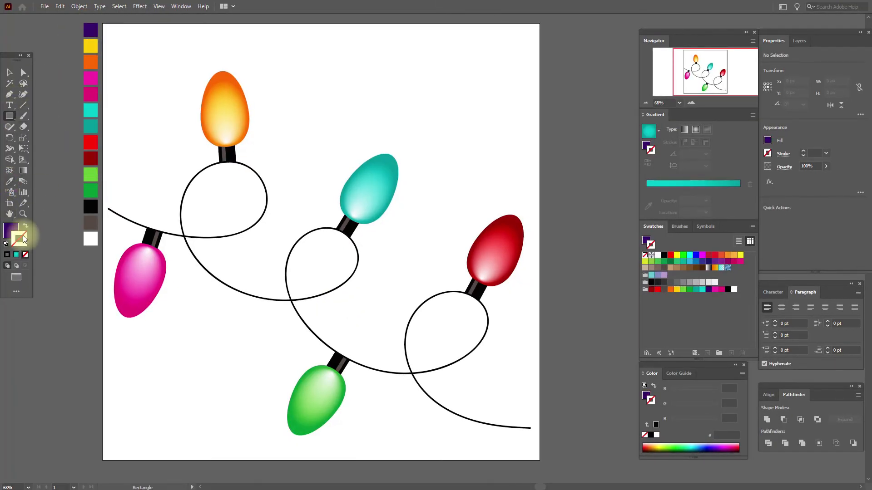
{"action": "left_click", "coordinate": [16, 232]}
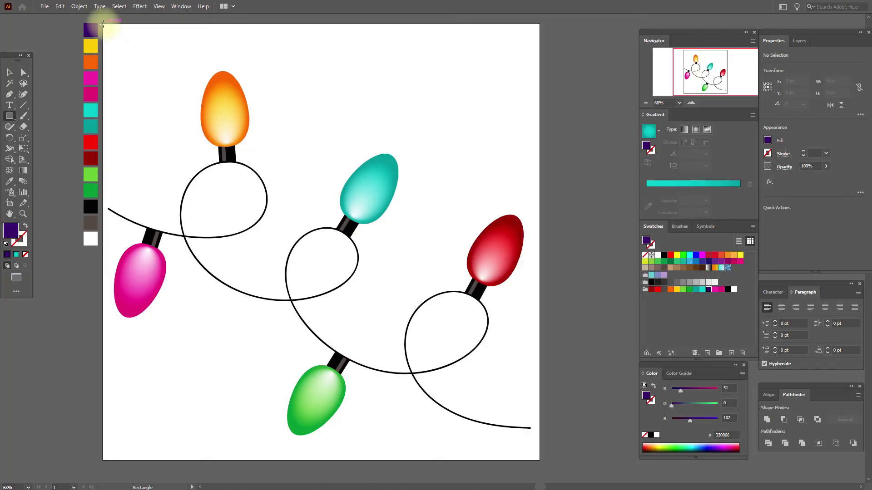
{"action": "left_click_drag", "start_coordinate": [103, 23], "coordinate": [539, 460]}
Step: Send the dark purple square to the back, behind the bulbs and the cord, and deselect it
{"action": "left_click", "coordinate": [9, 72]}
{"action": "right_click", "coordinate": [359, 180]}
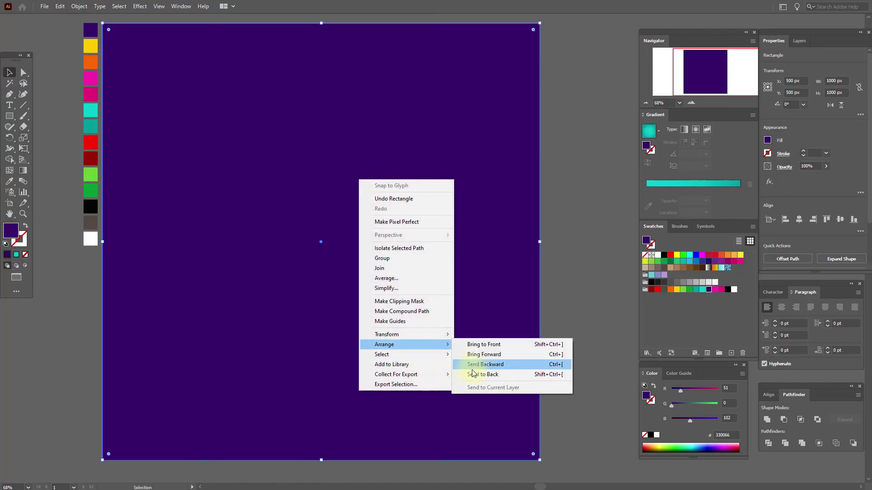
{"action": "left_click", "coordinate": [472, 373]}
{"action": "left_click", "coordinate": [566, 335]}
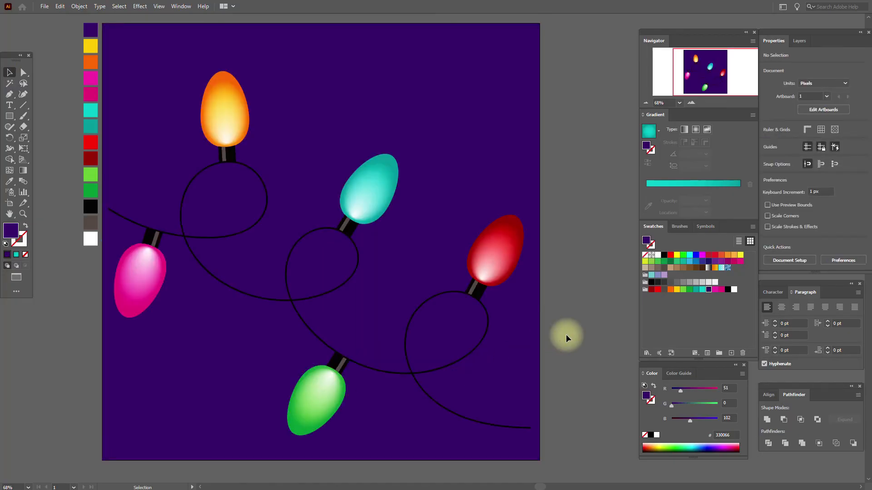
Step: Draw a circle about 278 px wide above the turquoise bulb, filled with a magenta-to-black radial gradient whose midpoint sits at about 28%
{"action": "left_click", "coordinate": [13, 116]}
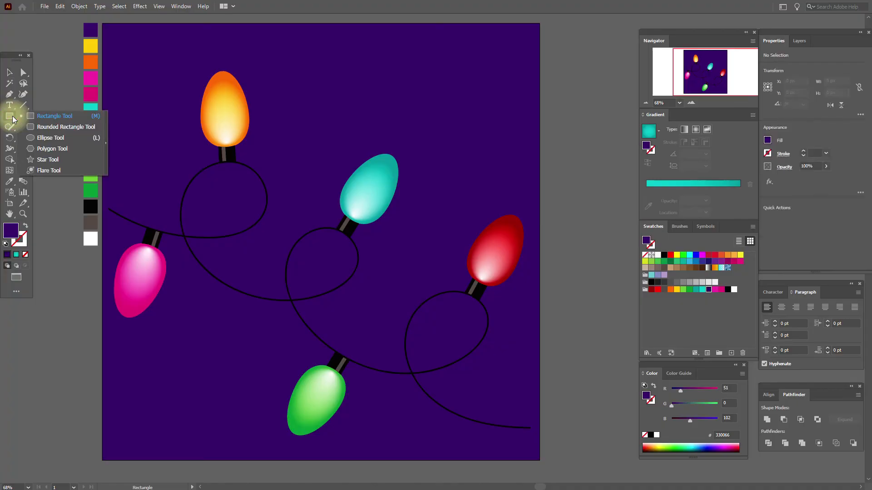
{"action": "left_click", "coordinate": [51, 138]}
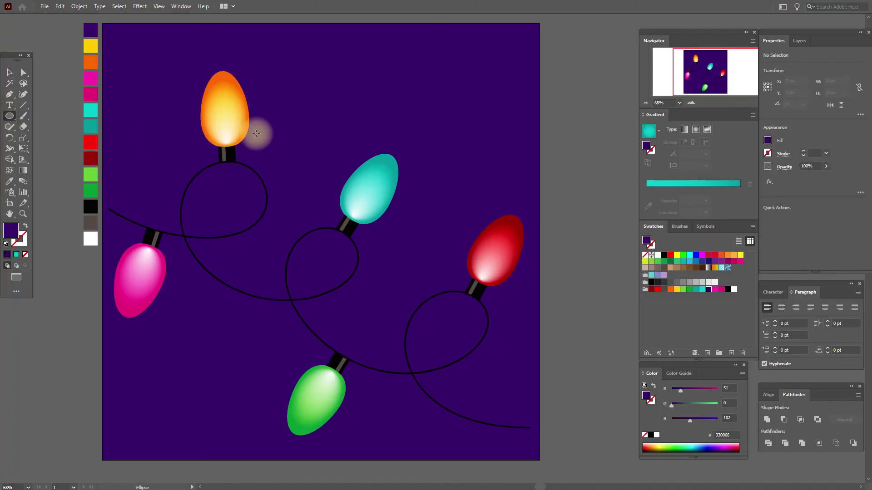
{"action": "left_click_drag", "start_coordinate": [346, 62], "coordinate": [421, 186]}
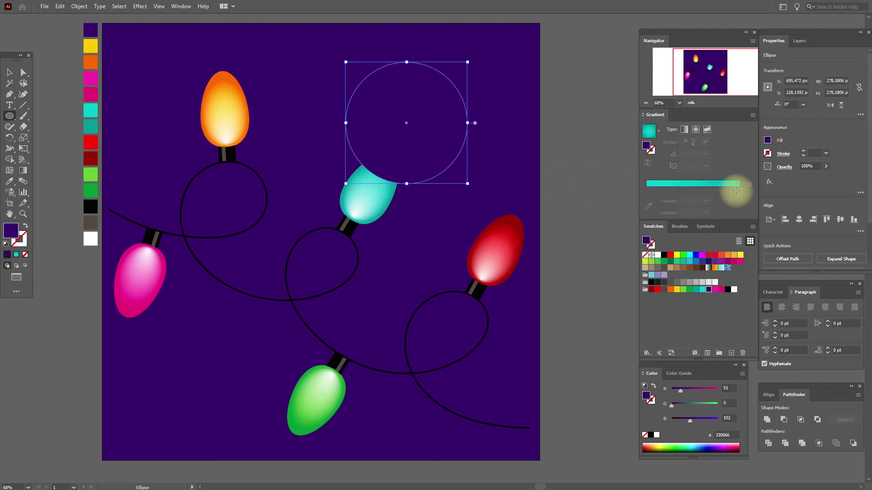
{"action": "left_click", "coordinate": [710, 269]}
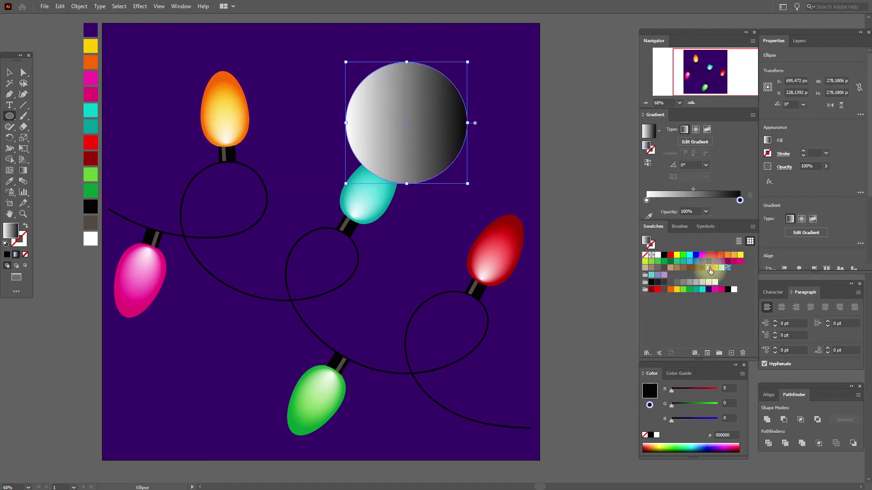
{"action": "left_click", "coordinate": [695, 130]}
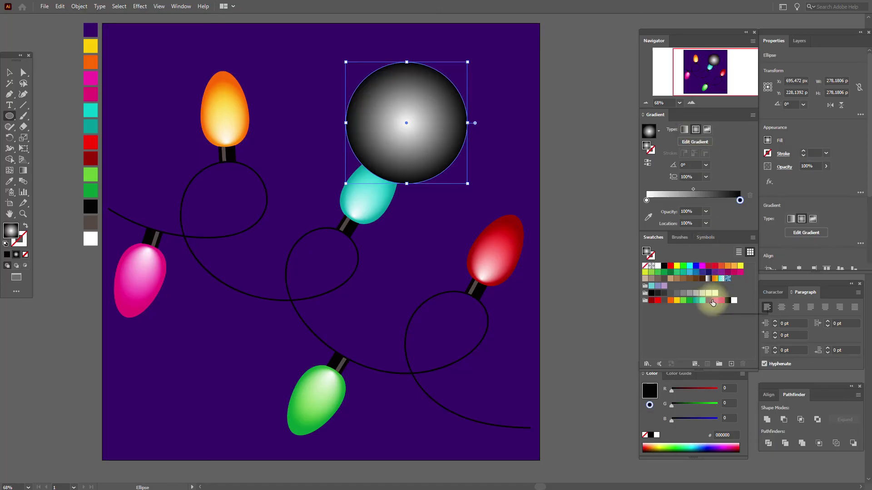
{"action": "left_click_drag", "start_coordinate": [647, 202], "coordinate": [672, 189]}
Step: Set the gradient circle's blending mode to Screen and move it over the rounded tip of the pink bulb as a glow
{"action": "left_click", "coordinate": [9, 72]}
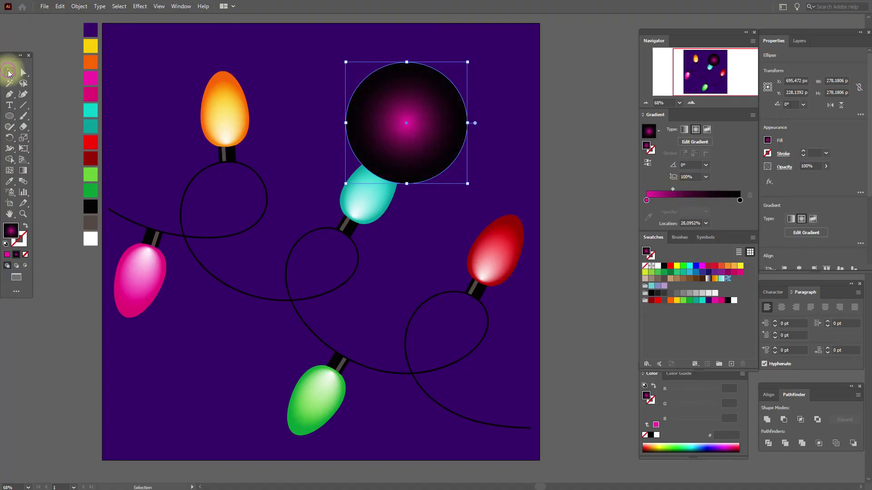
{"action": "left_click", "coordinate": [785, 171]}
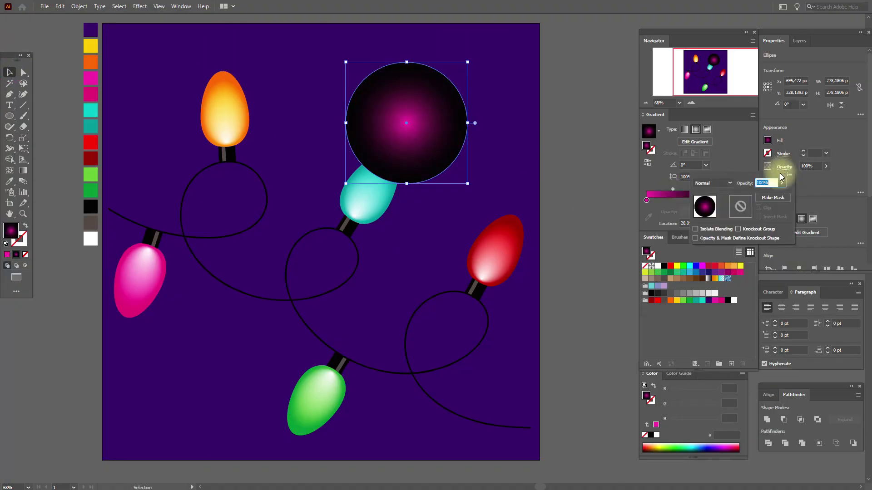
{"action": "left_click", "coordinate": [723, 182]}
{"action": "left_click", "coordinate": [711, 247]}
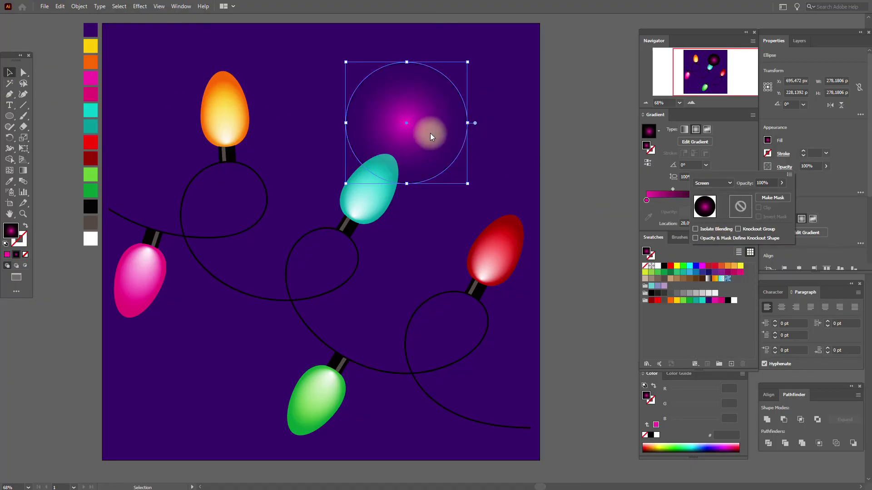
{"action": "left_click", "coordinate": [429, 130]}
{"action": "left_click_drag", "start_coordinate": [428, 130], "coordinate": [153, 312]}
Step: Place a copy of the glow circle over the orange bulb's tip and change its center color to yellow (FFCC00)
{"action": "key", "text": "ctrl+c"}
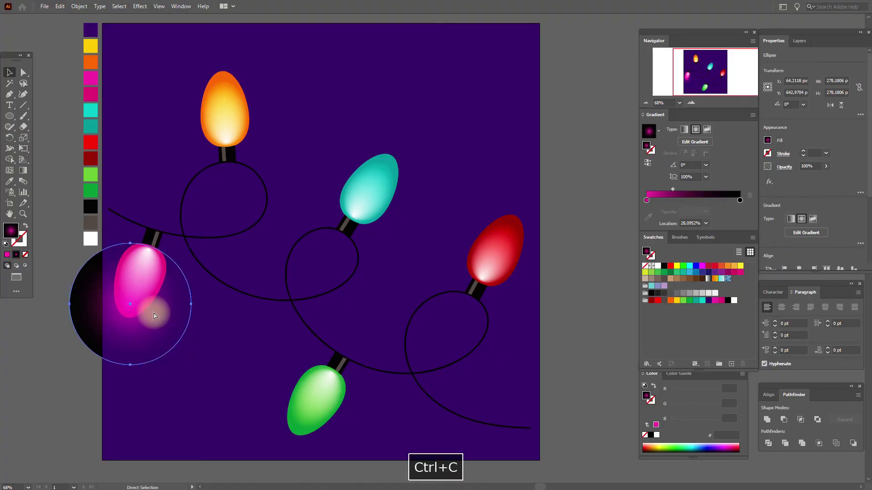
{"action": "key", "text": "ctrl+v"}
{"action": "left_click_drag", "start_coordinate": [460, 257], "coordinate": [243, 87]}
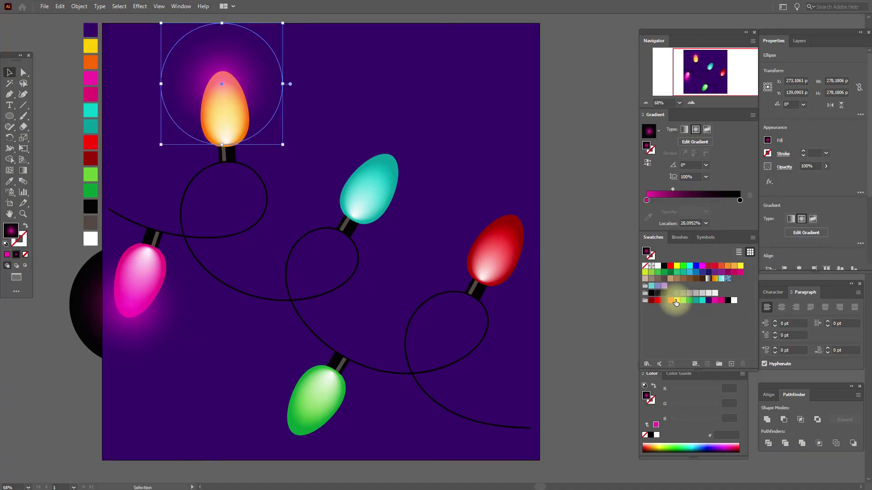
{"action": "left_click_drag", "start_coordinate": [675, 303], "coordinate": [646, 200]}
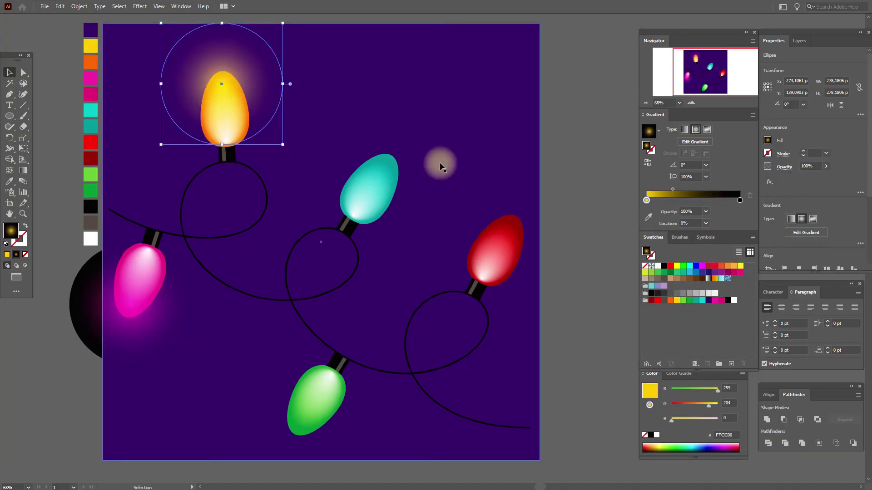
Step: Place a copy of the yellow glow over the turquoise bulb's tip and change its center color to turquoise (00CCCC)
{"action": "key", "text": "ctrl+c"}
{"action": "key", "text": "ctrl+v"}
{"action": "left_click_drag", "start_coordinate": [455, 259], "coordinate": [413, 180]}
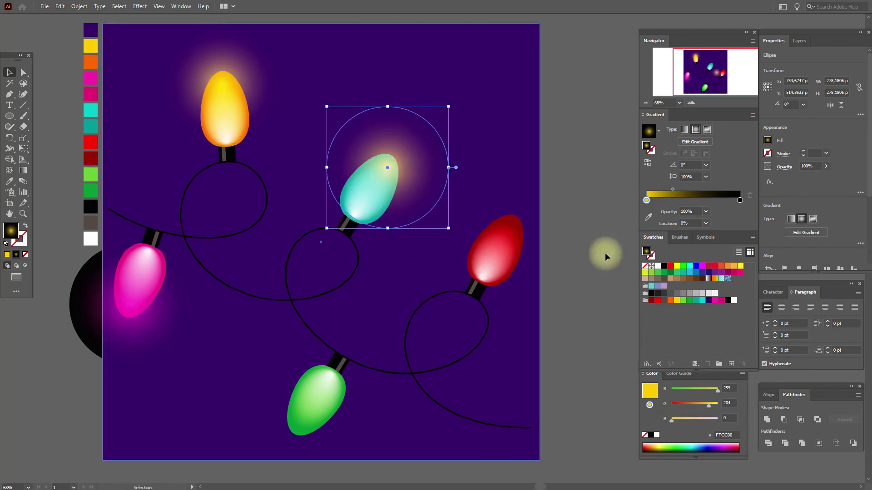
{"action": "left_click_drag", "start_coordinate": [703, 300], "coordinate": [647, 204]}
Step: Place a copy of the turquoise glow over the red bulb's tip and change its center color to red (FF0000)
{"action": "key", "text": "ctrl+c"}
{"action": "key", "text": "ctrl+v"}
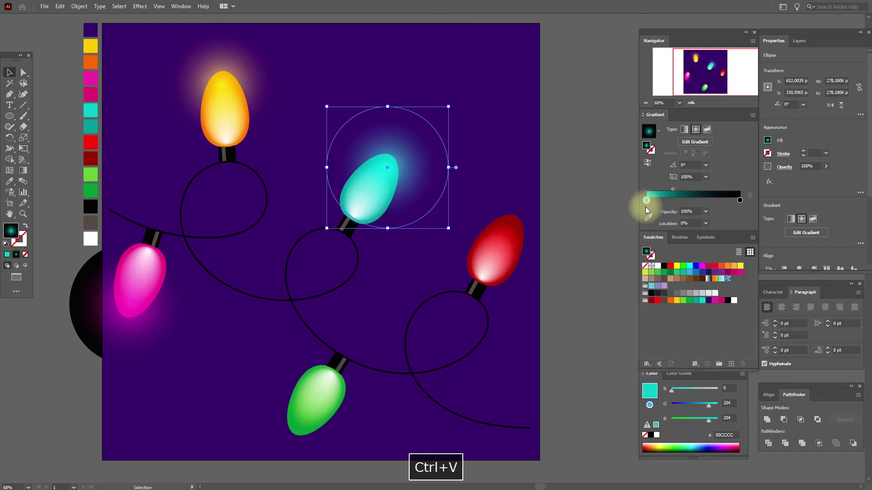
{"action": "left_click_drag", "start_coordinate": [451, 260], "coordinate": [528, 236]}
{"action": "left_click_drag", "start_coordinate": [657, 300], "coordinate": [646, 201]}
Step: Place a copy of the red glow over the green bulb's tip, change its center color to green (66CC33), and deselect it
{"action": "key", "text": "ctrl+c"}
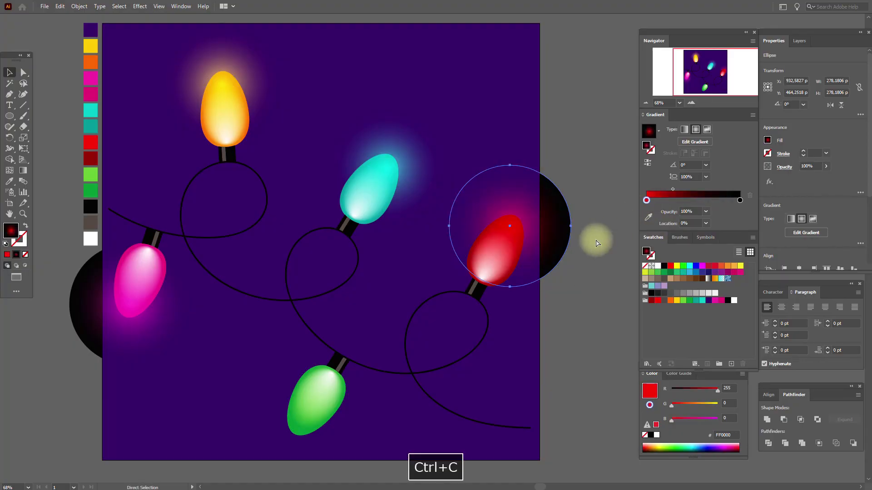
{"action": "key", "text": "ctrl+v"}
{"action": "left_click_drag", "start_coordinate": [437, 247], "coordinate": [303, 425]}
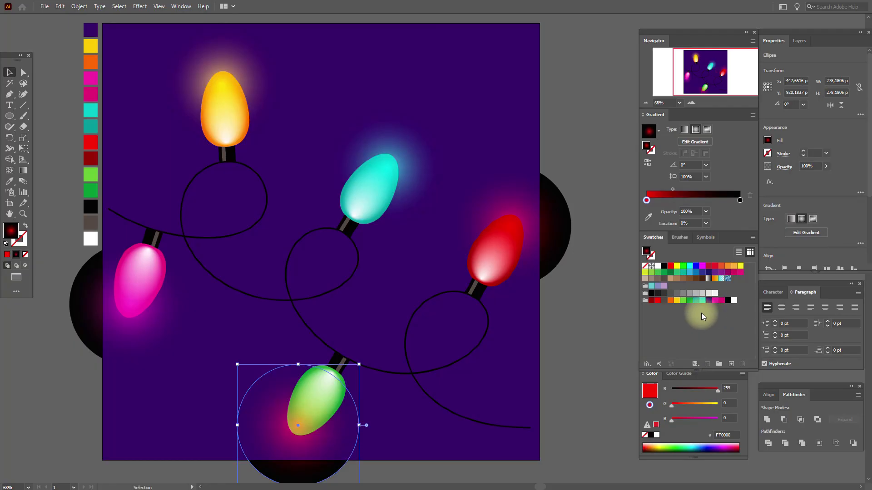
{"action": "left_click_drag", "start_coordinate": [683, 303], "coordinate": [647, 197]}
{"action": "left_click", "coordinate": [593, 258]}
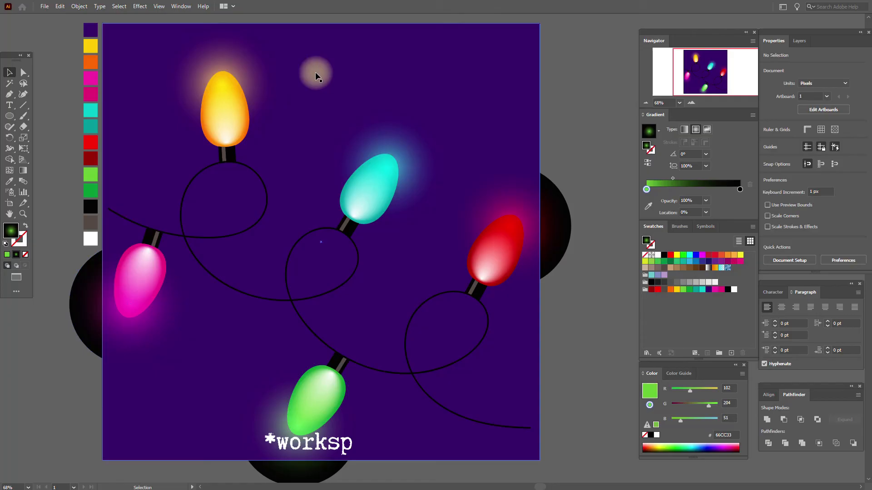
Step: Duplicate the dark purple background square in place and bring the copy to the front
{"action": "left_click", "coordinate": [378, 72]}
{"action": "key", "text": "ctrl+c"}
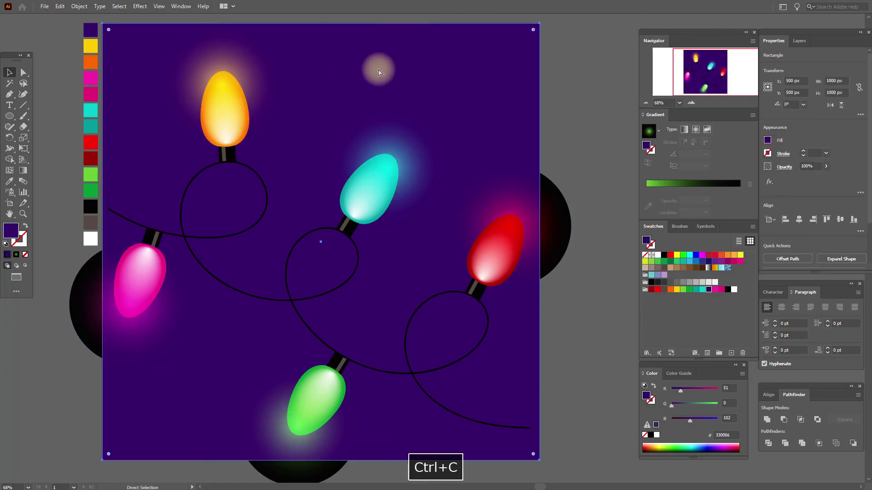
{"action": "right_click", "coordinate": [378, 69]}
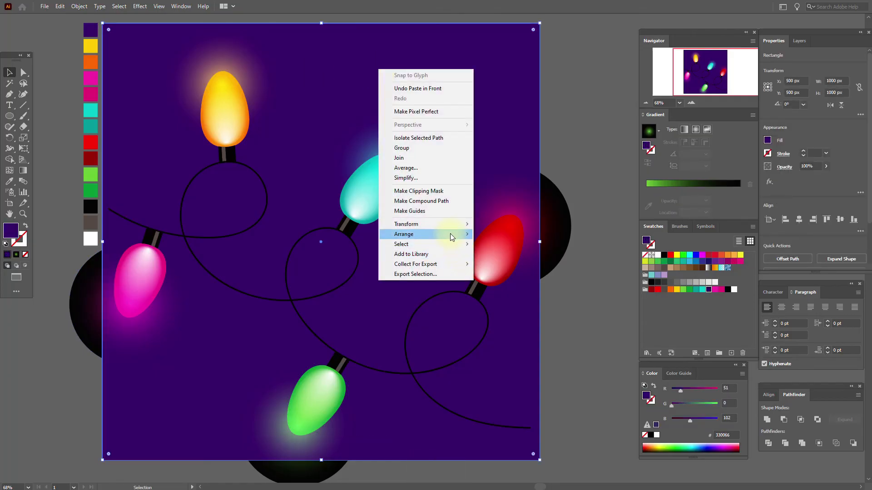
{"action": "mouse_move", "coordinate": [450, 234]}
{"action": "left_click", "coordinate": [525, 245]}
Step: Make a clipping mask from the front square and the red, pink and green glow circles that overhang the artboard, and deselect
{"action": "left_click", "coordinate": [557, 229], "text": "shift"}
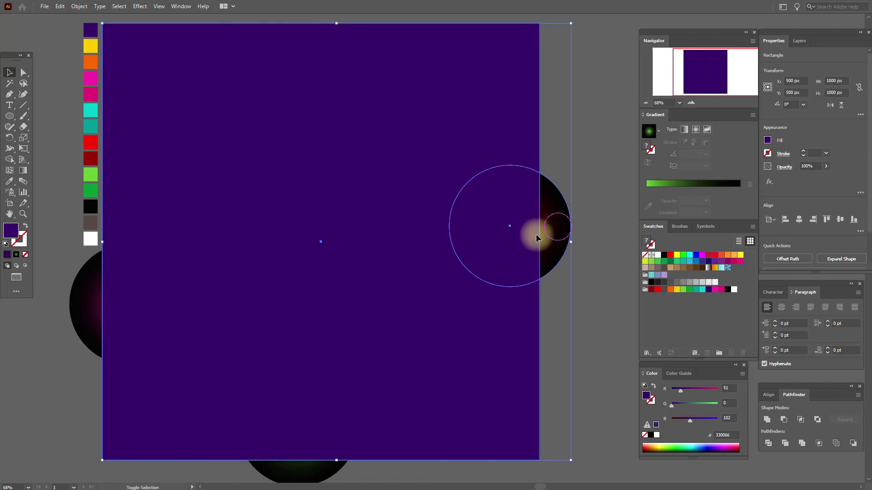
{"action": "left_click", "coordinate": [71, 316], "text": "shift"}
{"action": "left_click", "coordinate": [297, 475], "text": "shift"}
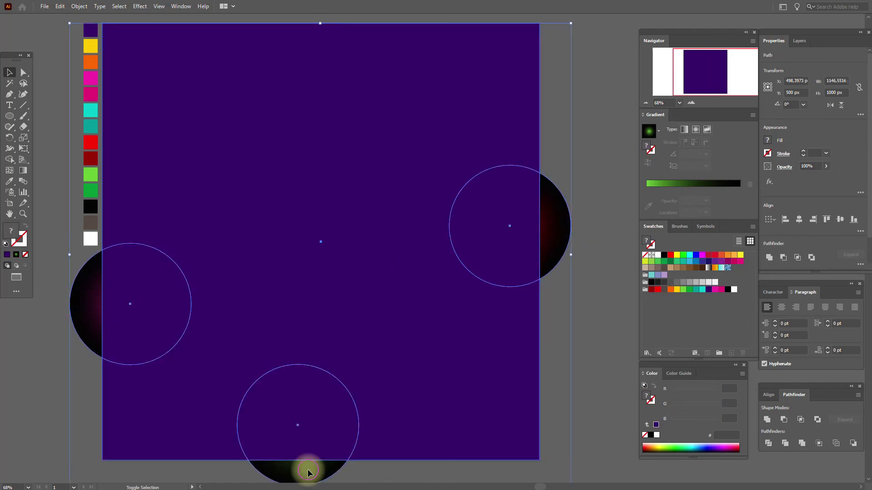
{"action": "right_click", "coordinate": [426, 375]}
{"action": "left_click", "coordinate": [469, 283]}
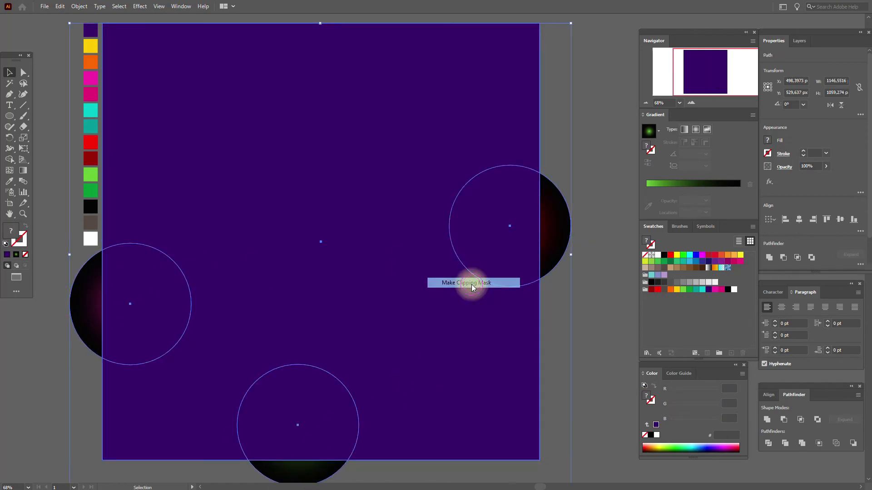
{"action": "left_click", "coordinate": [566, 296]}
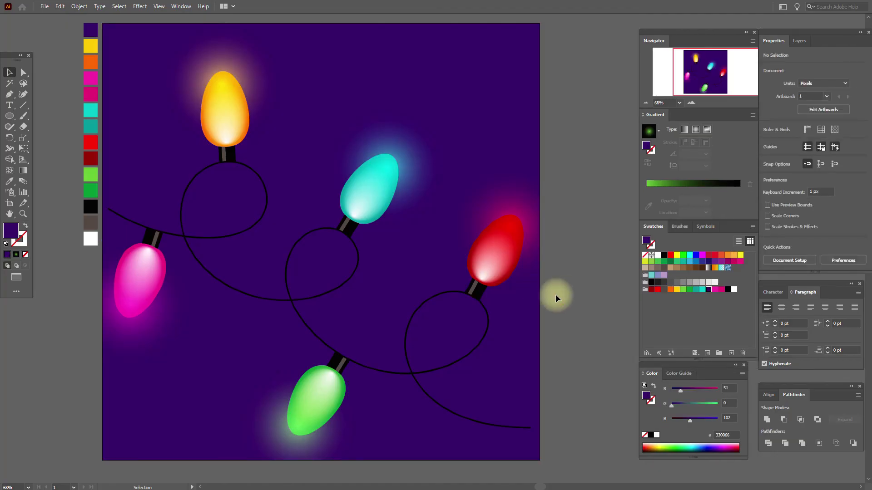
{"action": "left_click_drag", "start_coordinate": [388, 241], "coordinate": [397, 242]}
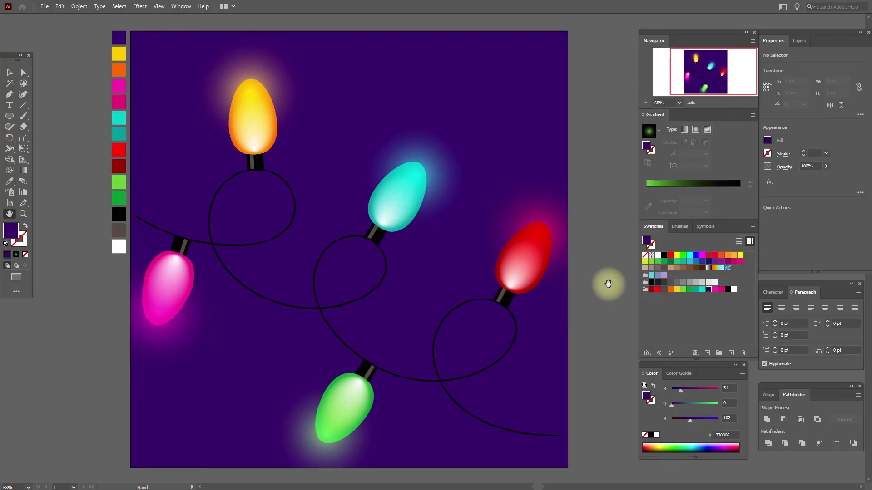